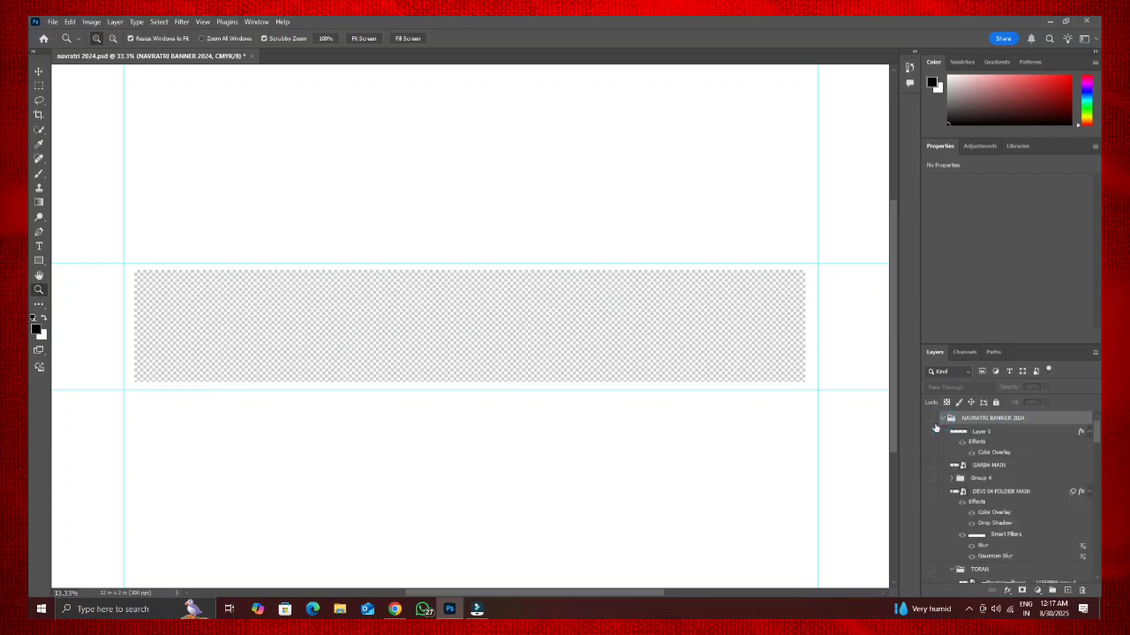
# Show the NAVRATRI BANNER 2024 group, toggling Layer 5 on for a preview and hiding it again
pyautogui.click(934, 424)
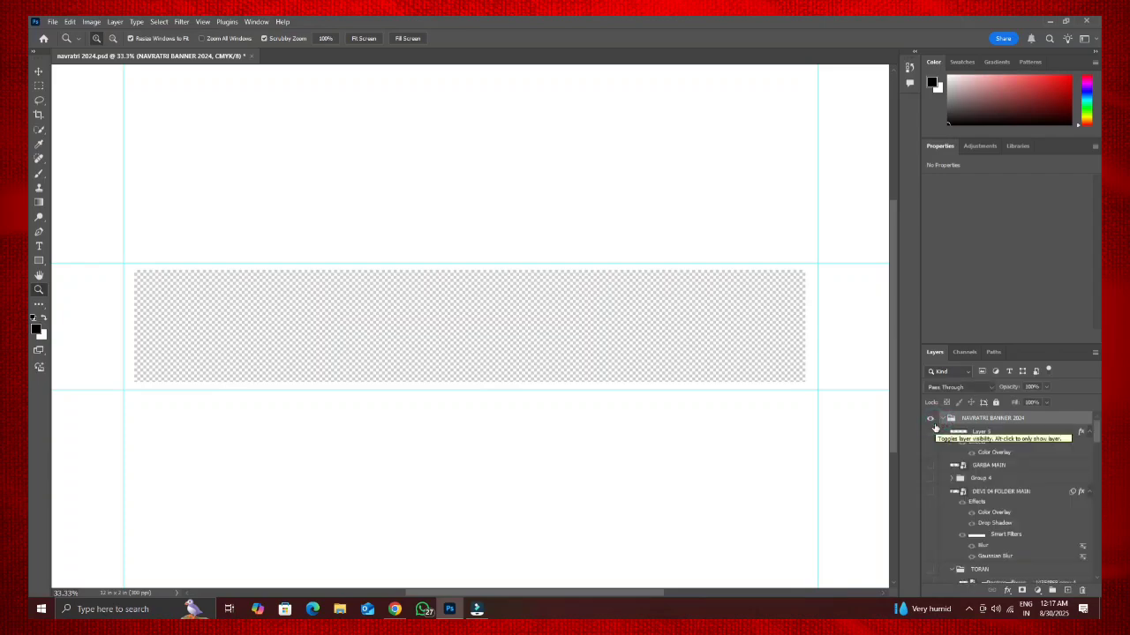
pyautogui.click(933, 423)
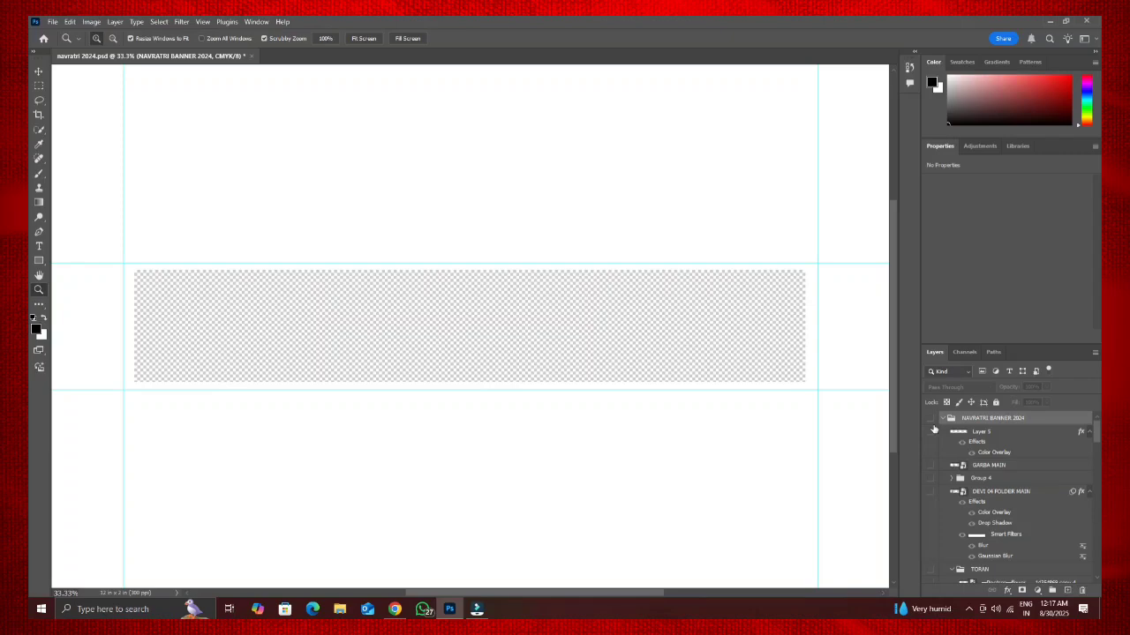
pyautogui.click(931, 436)
pyautogui.click(930, 432)
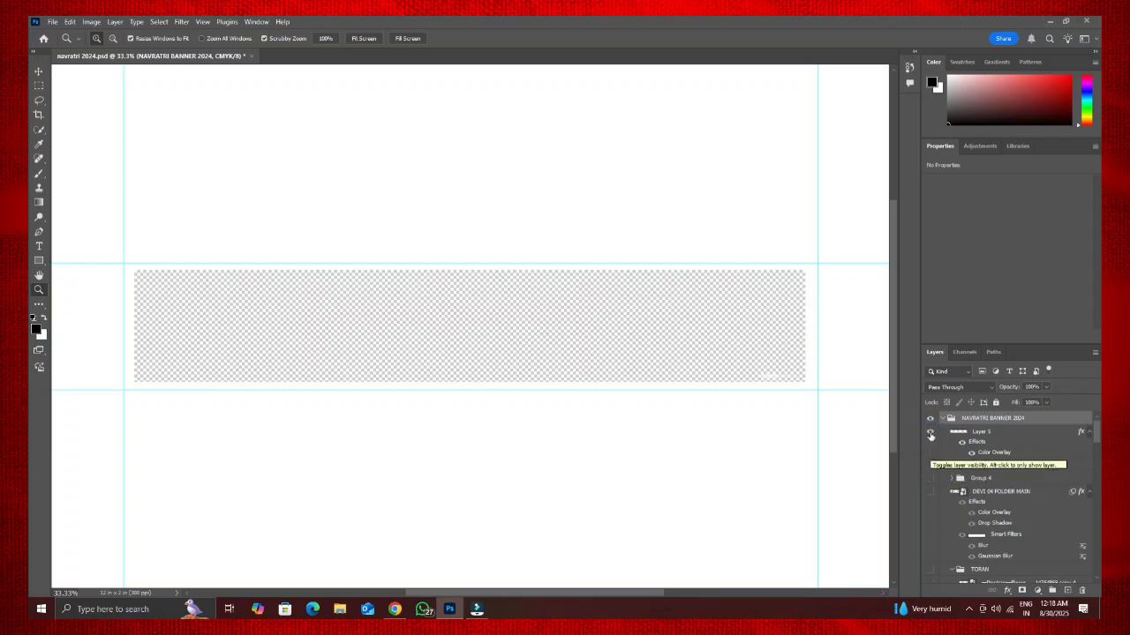
pyautogui.click(930, 432)
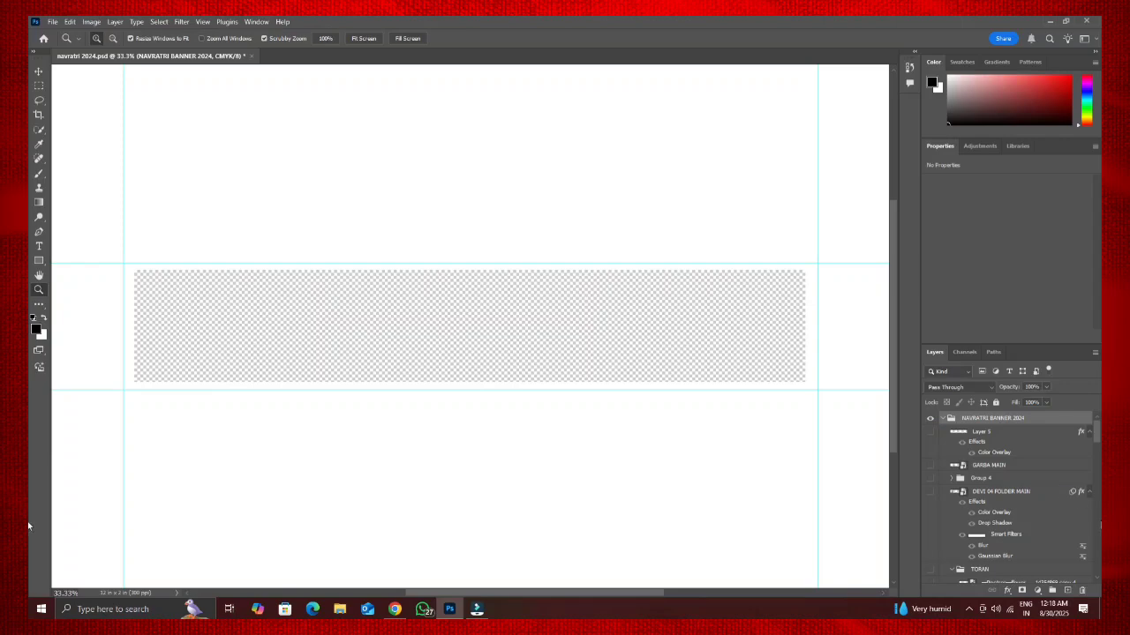
# Show the white Background layer and the dark red texture Layer 1 at the bottom of the layer stack
pyautogui.click(1096, 520)
pyautogui.click(1095, 573)
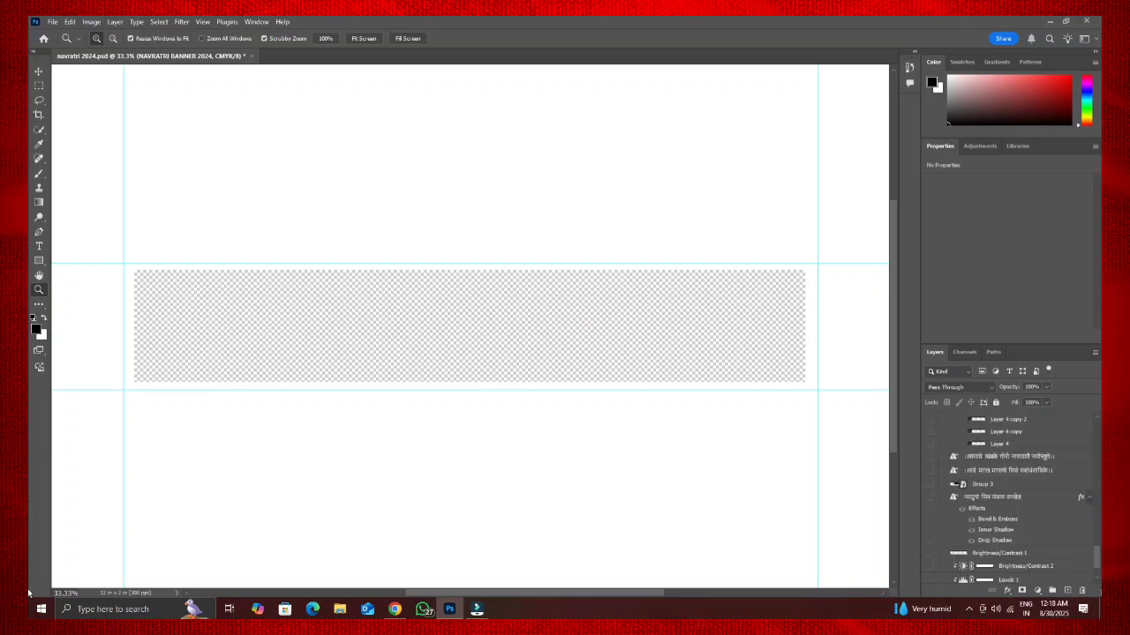
pyautogui.click(1096, 576)
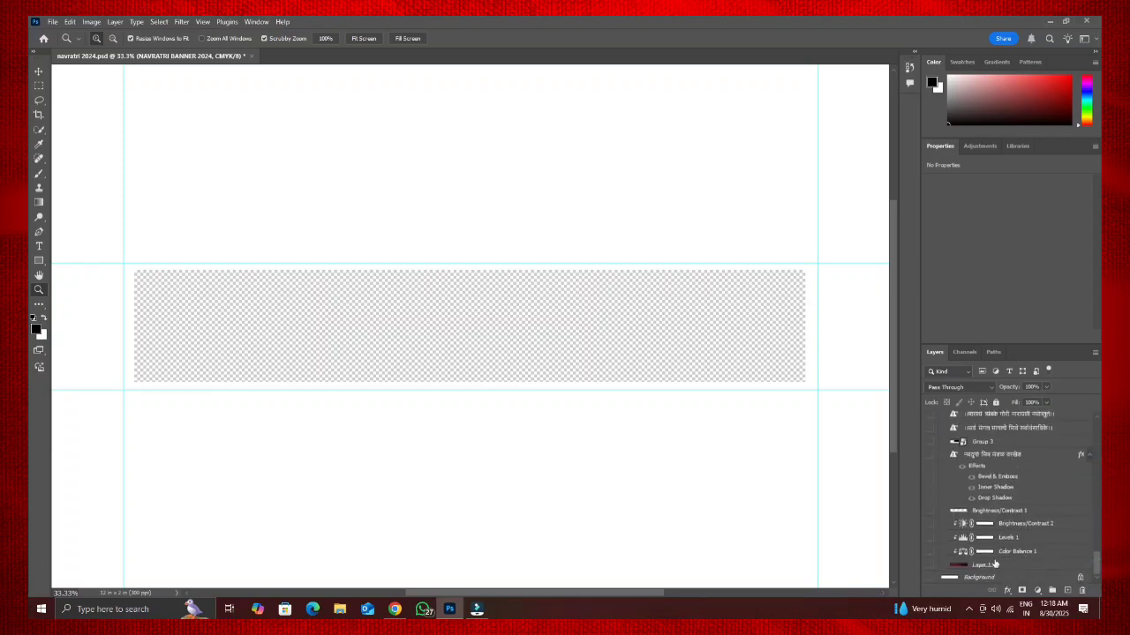
pyautogui.click(930, 577)
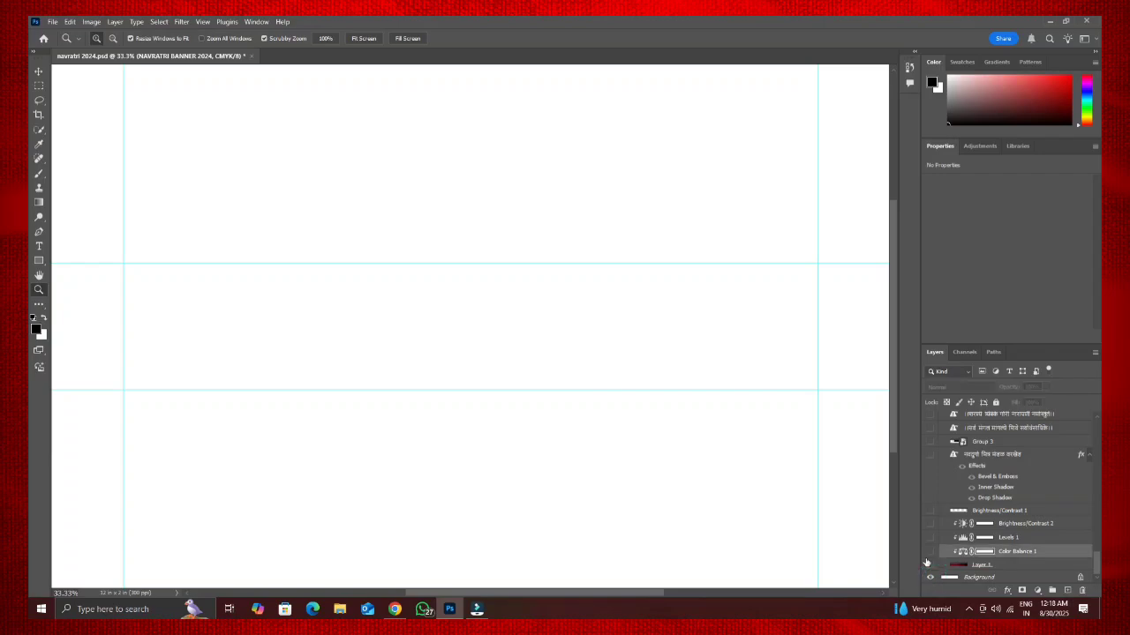
pyautogui.click(929, 565)
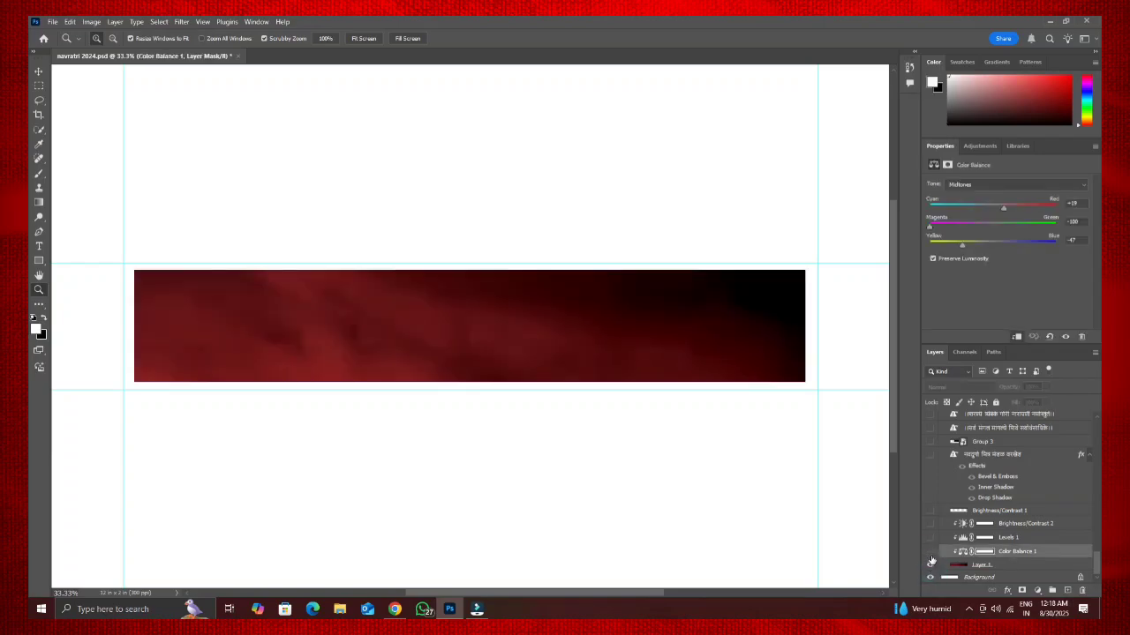
# Show the Color Balance 1, Levels 1 and Brightness/Contrast 2 adjustment layers clipped to the red texture
pyautogui.click(930, 552)
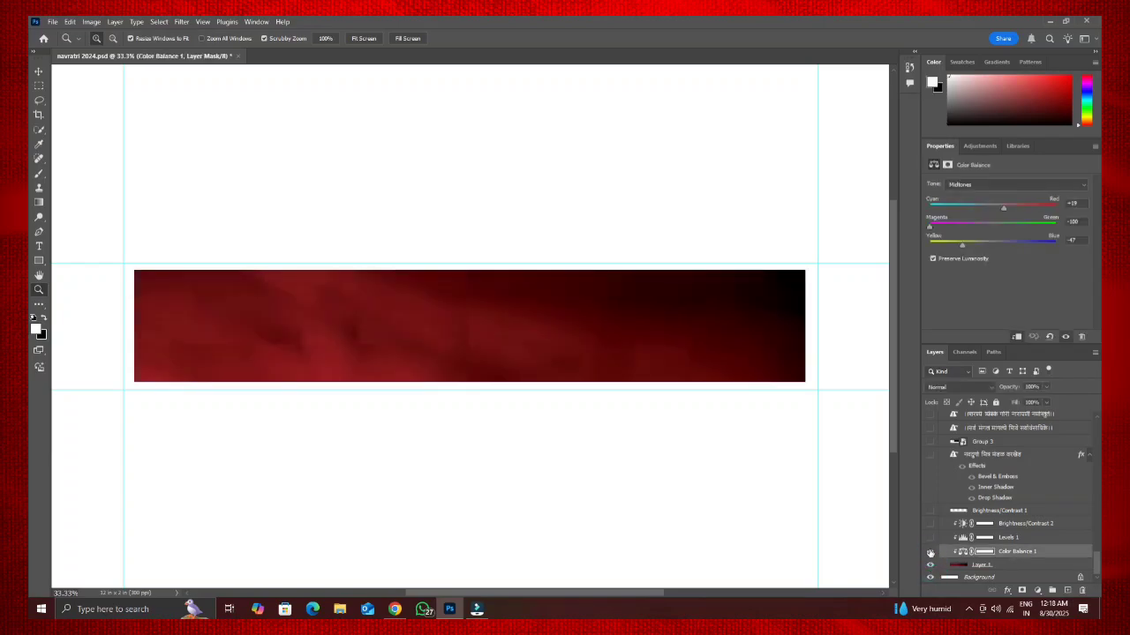
pyautogui.click(929, 538)
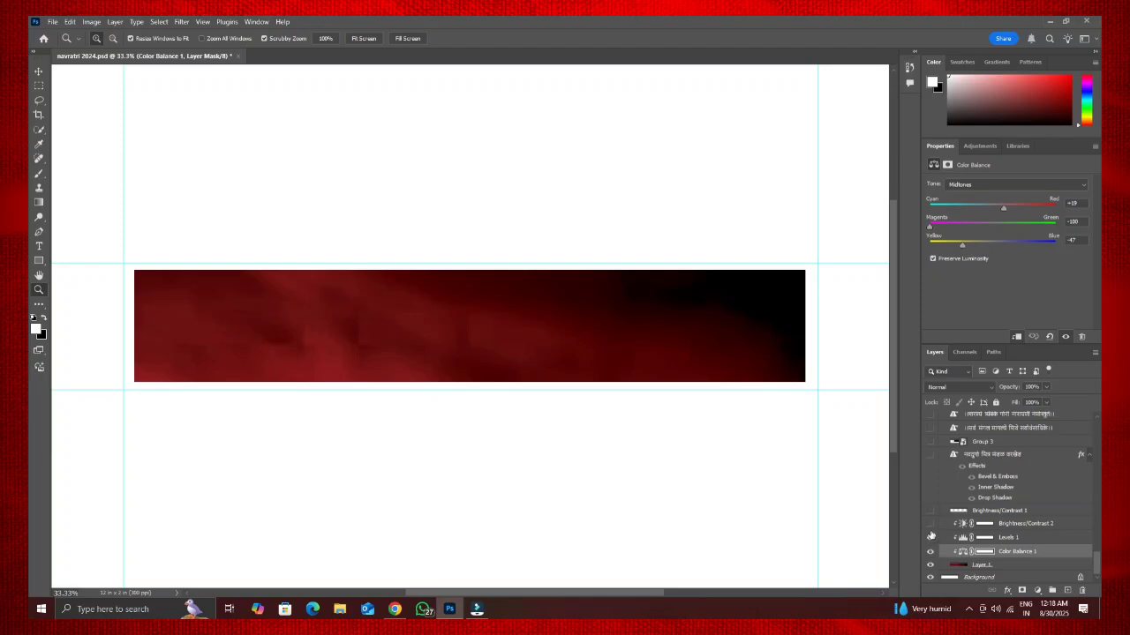
pyautogui.click(929, 536)
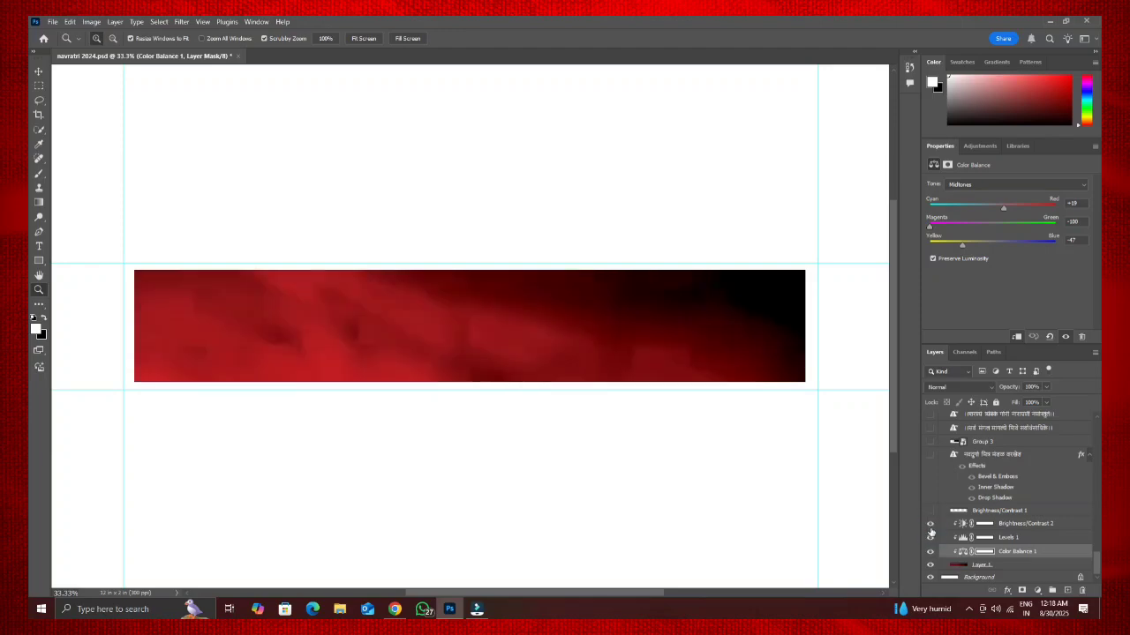
# Show the hanging bells layer, the yellow banner title and the two white Sanskrit verse lines, including the small Group 3 layer between them
pyautogui.click(930, 512)
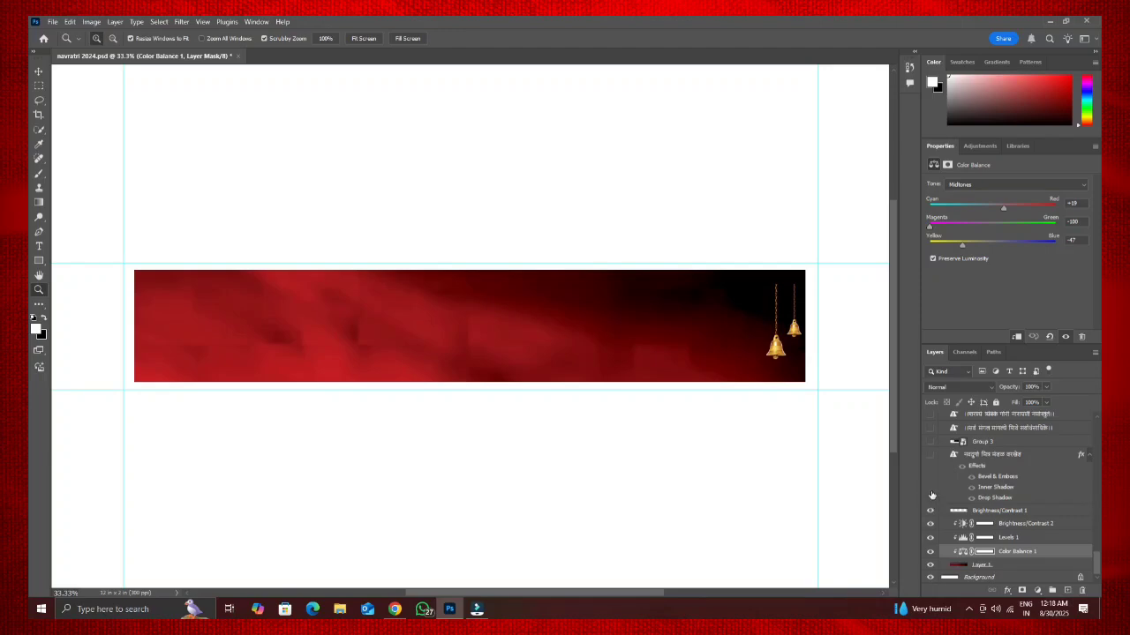
pyautogui.click(929, 454)
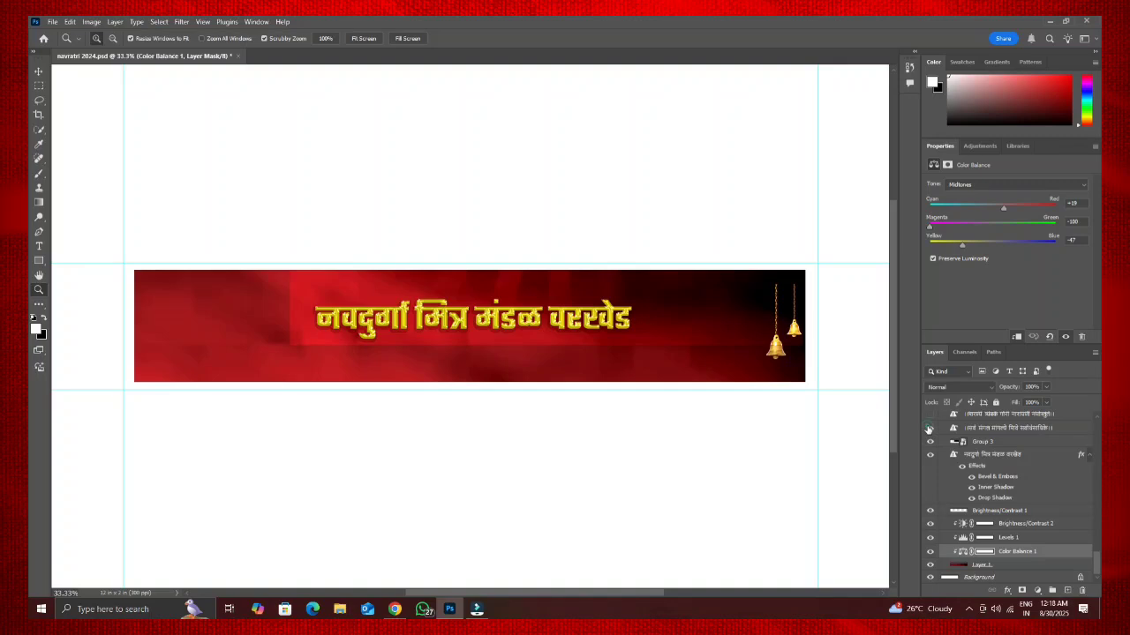
pyautogui.click(929, 428)
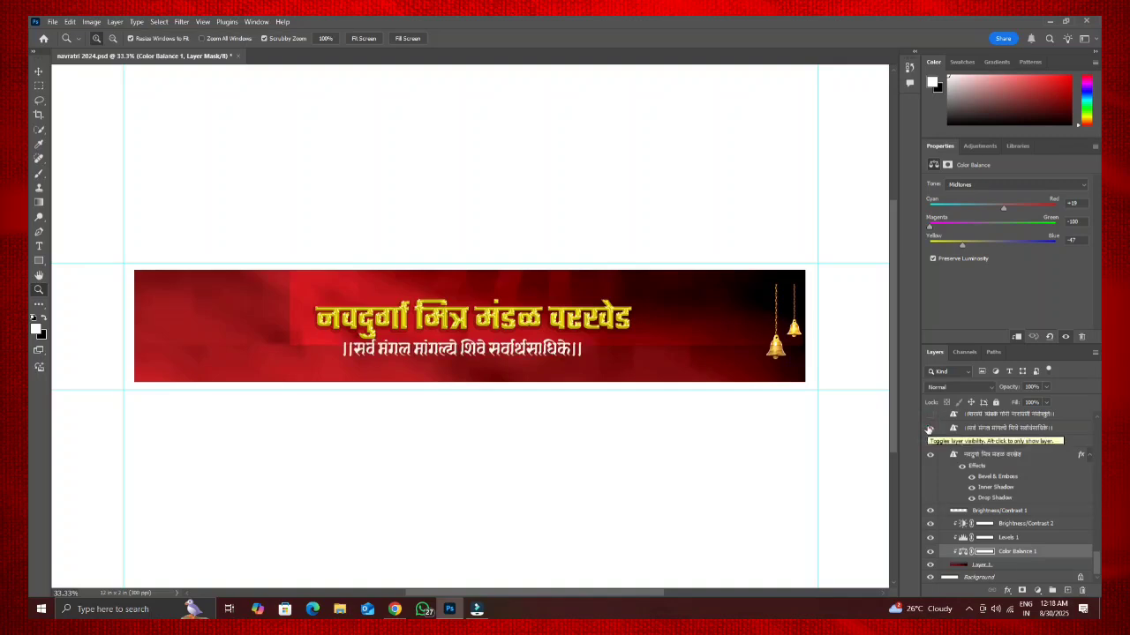
pyautogui.click(928, 416)
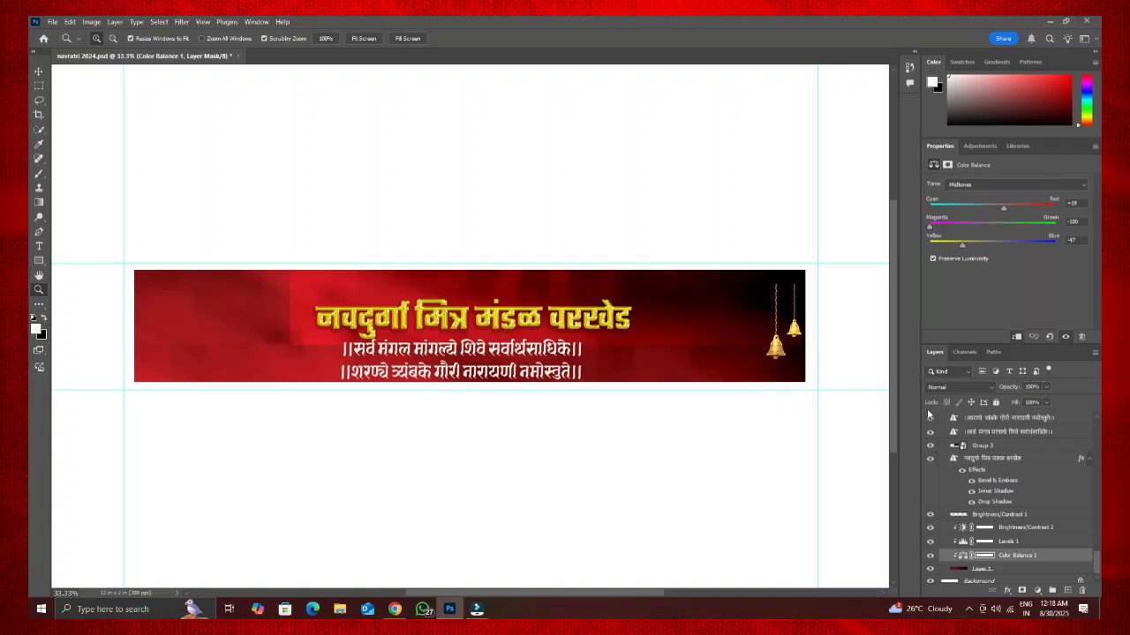
# Show Layer 4 through Layer 4 copy 11 plus the lights and lights copy layers inside Group 6
pyautogui.scroll(2, 932, 411)
pyautogui.scroll(1, 930, 461)
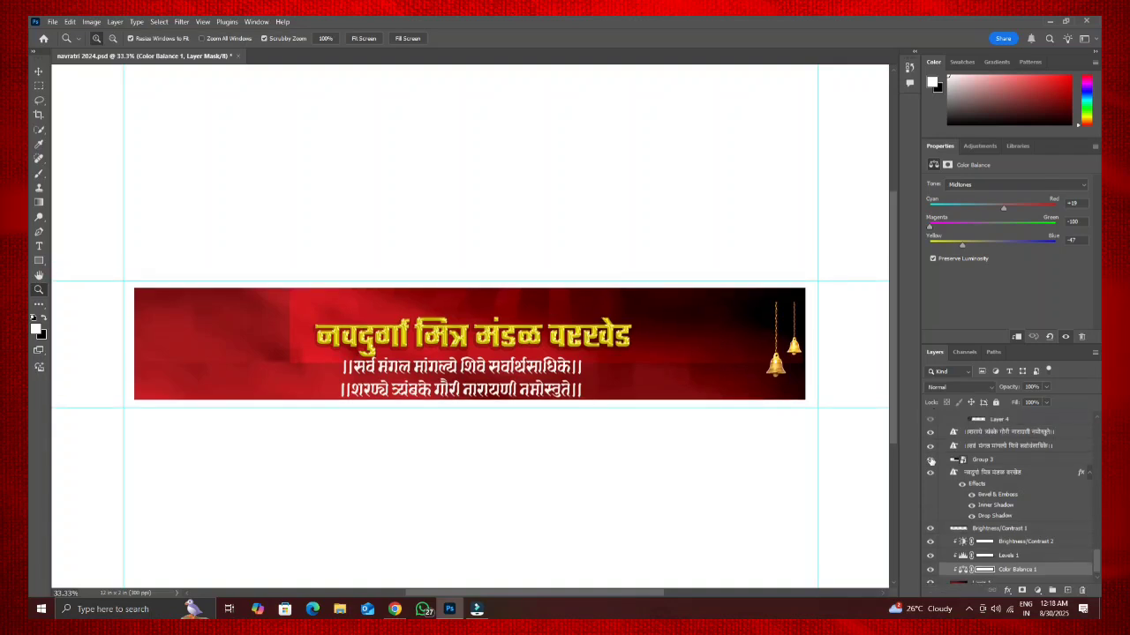
pyautogui.scroll(3, 930, 461)
pyautogui.click(929, 462)
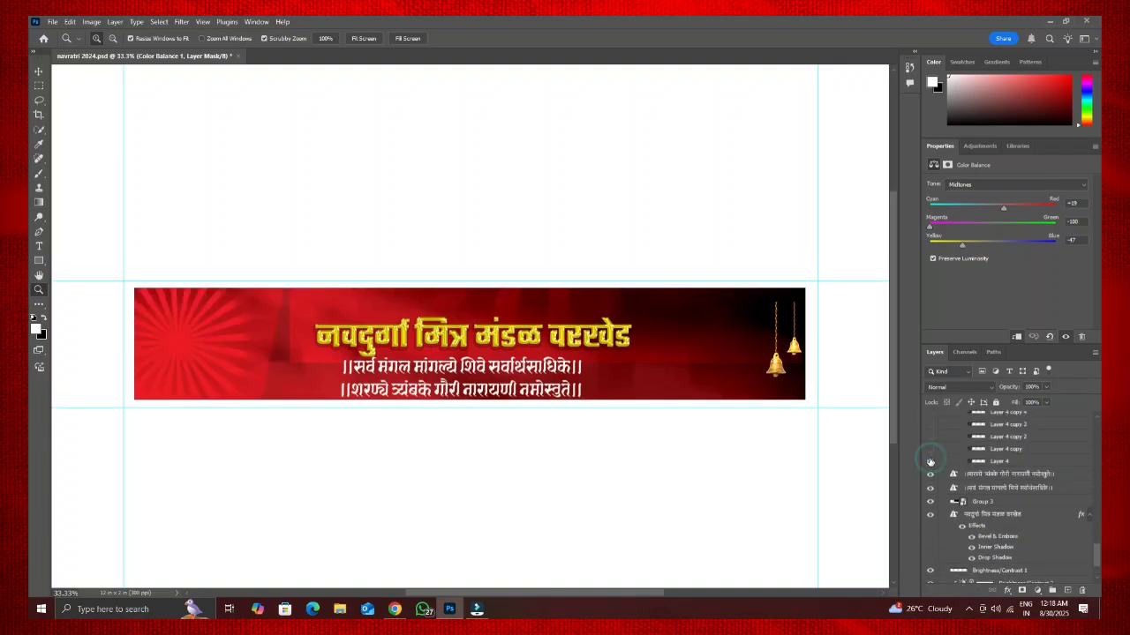
pyautogui.click(929, 449)
pyautogui.moveTo(929, 437); pyautogui.dragTo(928, 412)
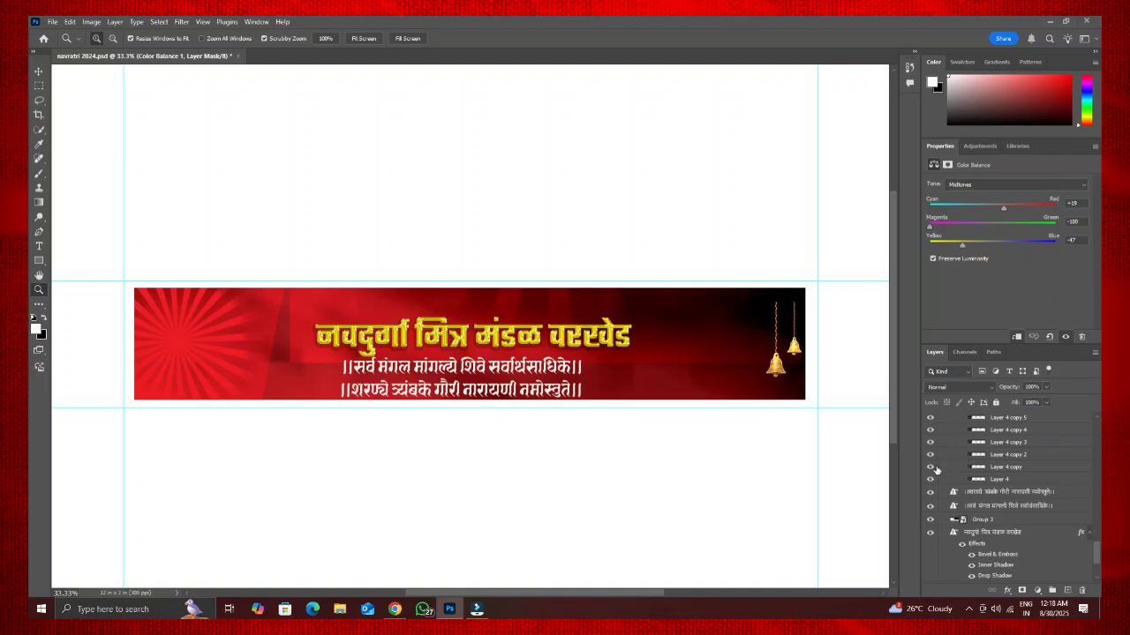
pyautogui.scroll(4, 936, 468)
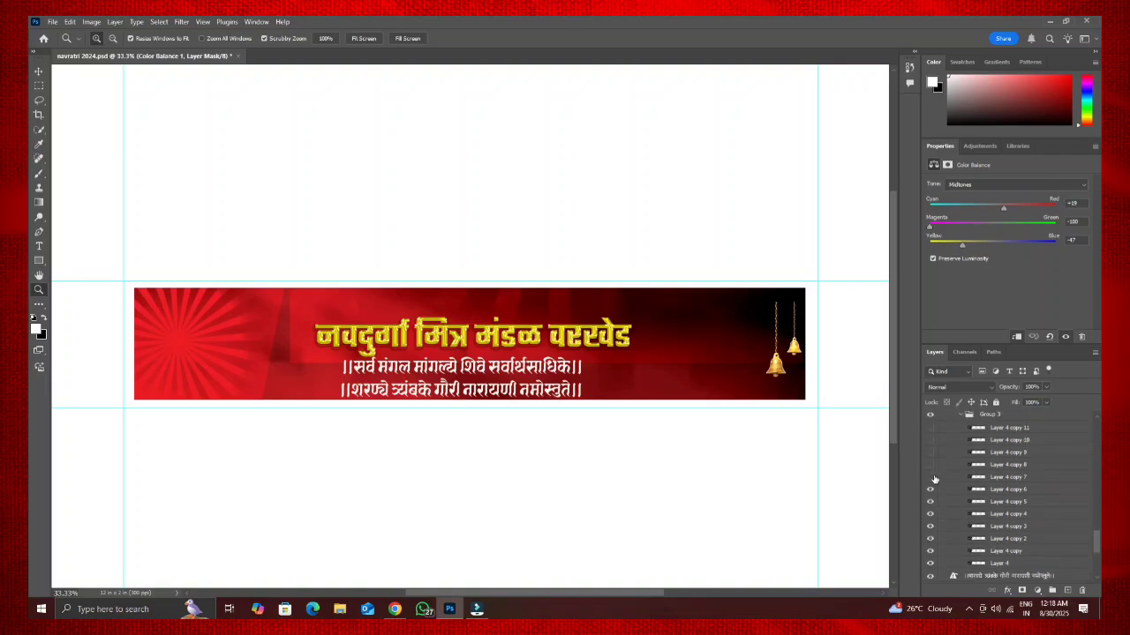
pyautogui.moveTo(930, 476); pyautogui.dragTo(928, 433)
pyautogui.scroll(2, 929, 437)
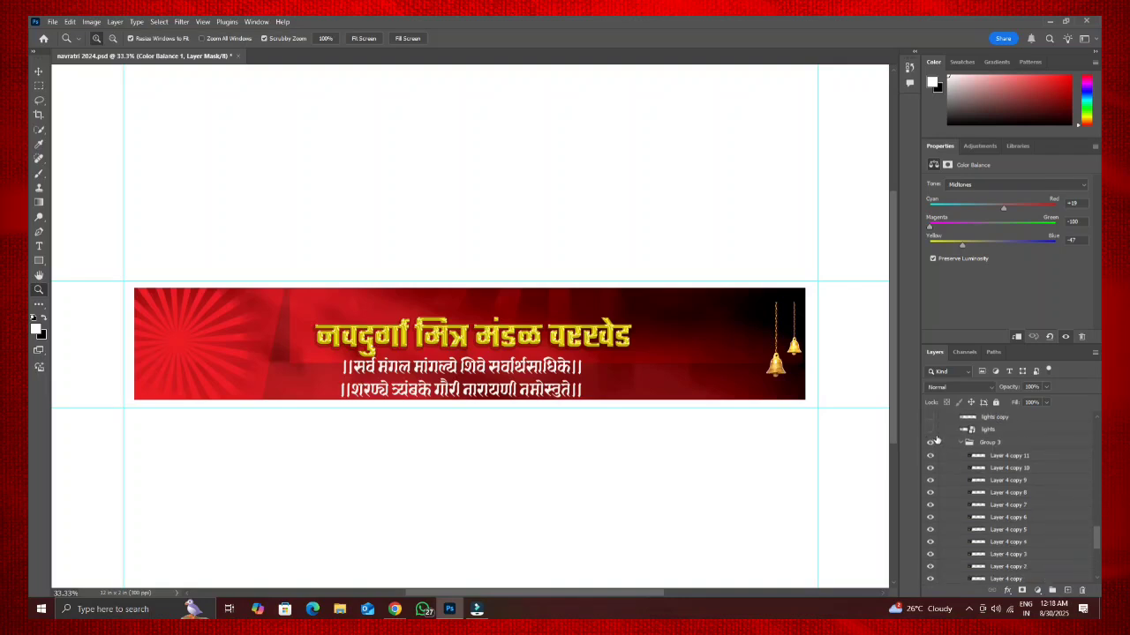
pyautogui.click(930, 429)
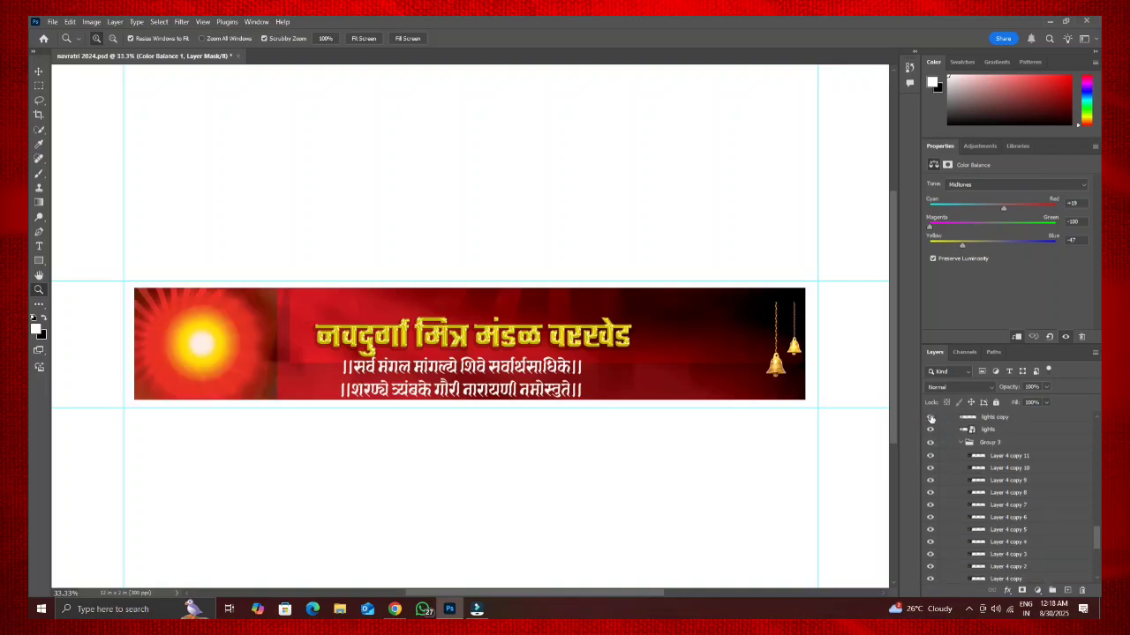
# Show Layer 4 through Layer 4 copy 5 in the Group 3 folder above Group 6
pyautogui.scroll(4, 937, 427)
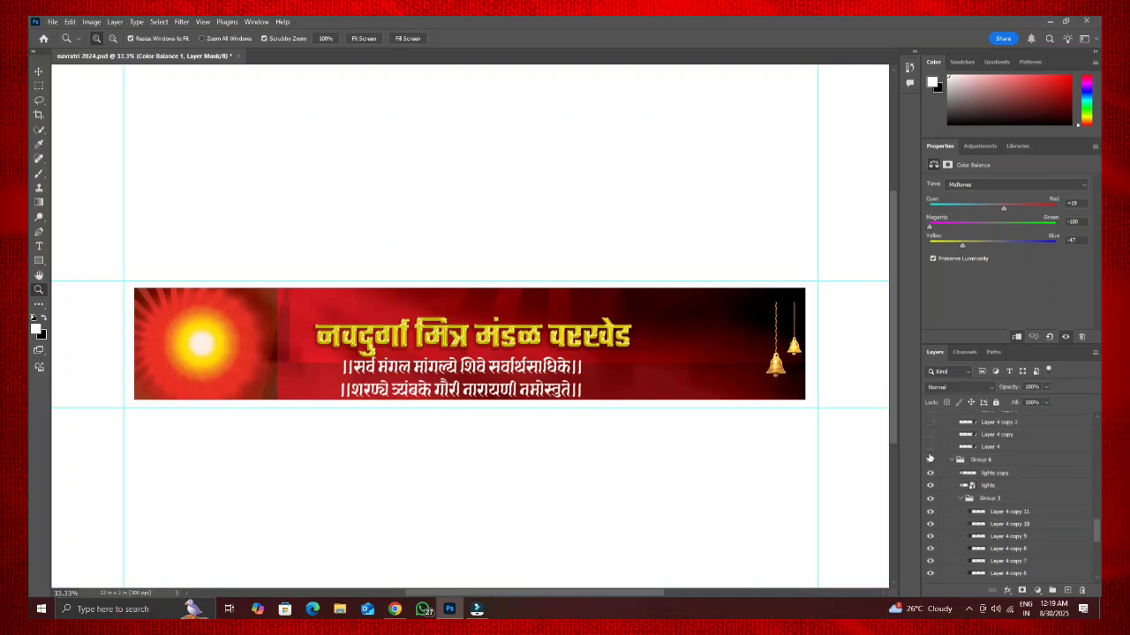
pyautogui.click(929, 447)
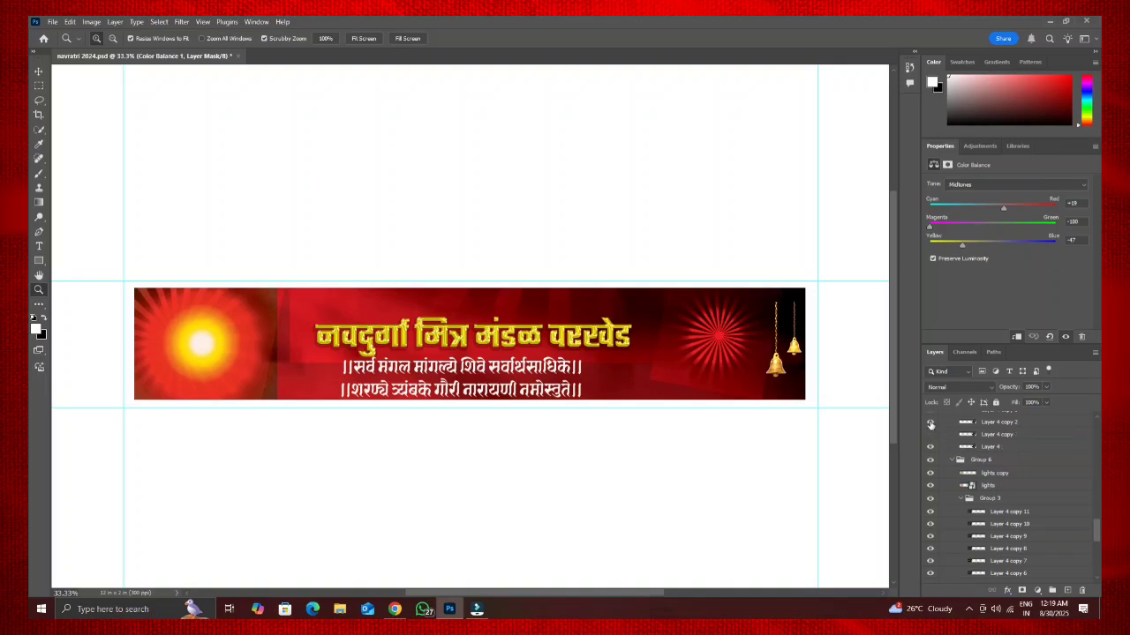
pyautogui.click(930, 422)
pyautogui.scroll(3, 937, 436)
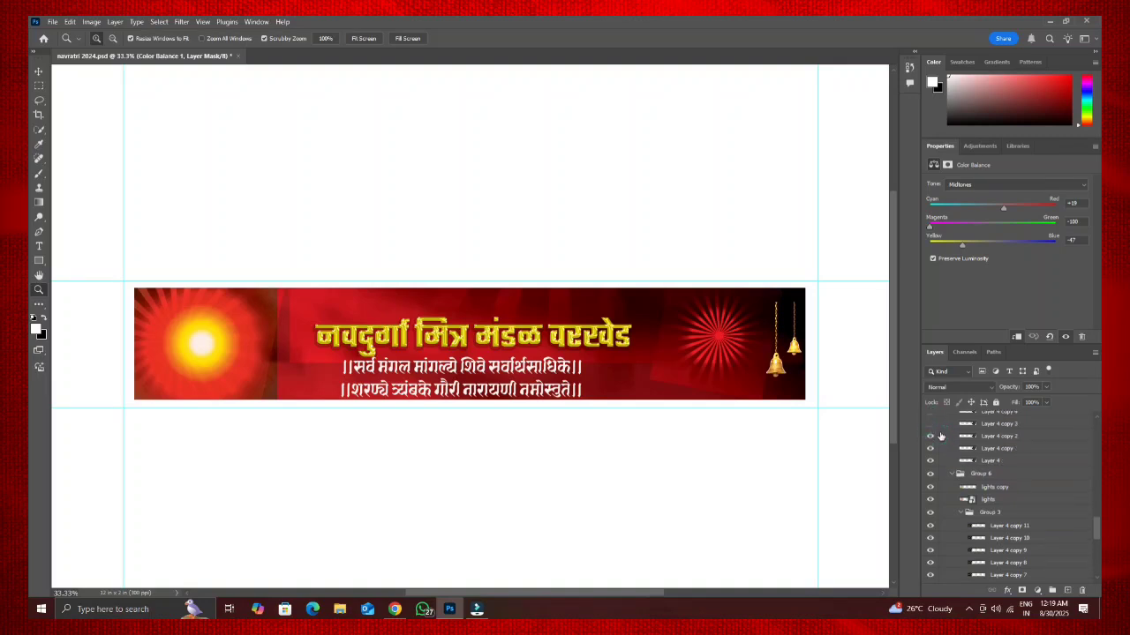
pyautogui.scroll(1, 941, 437)
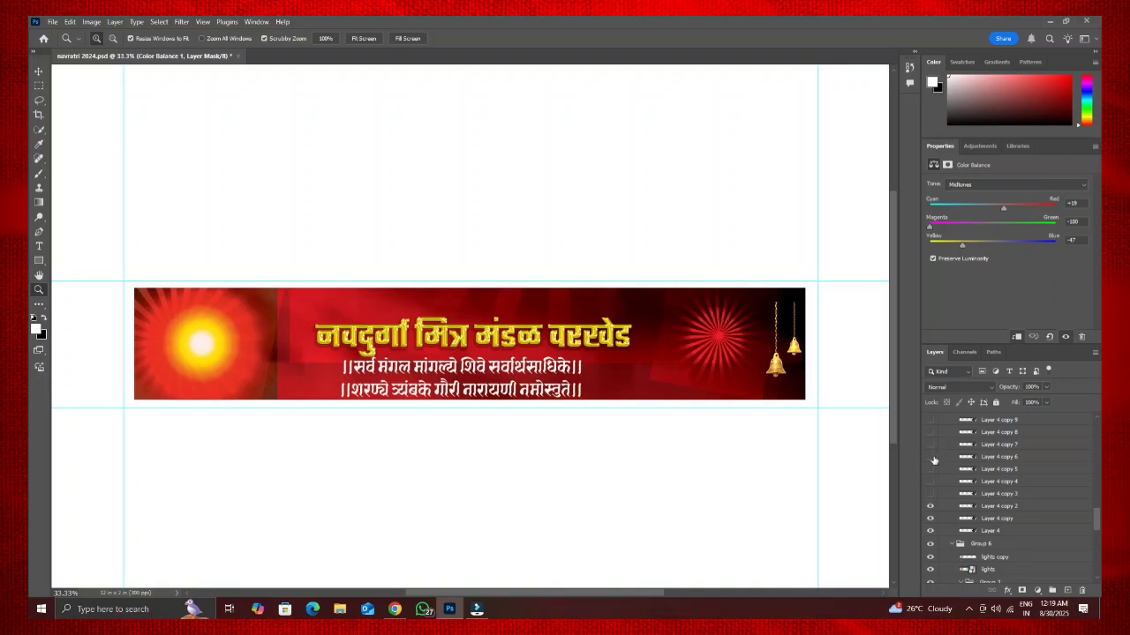
pyautogui.moveTo(932, 468)
pyautogui.mouseDown()
pyautogui.moveTo(931, 495)
pyautogui.moveTo(929, 470)
pyautogui.mouseUp()
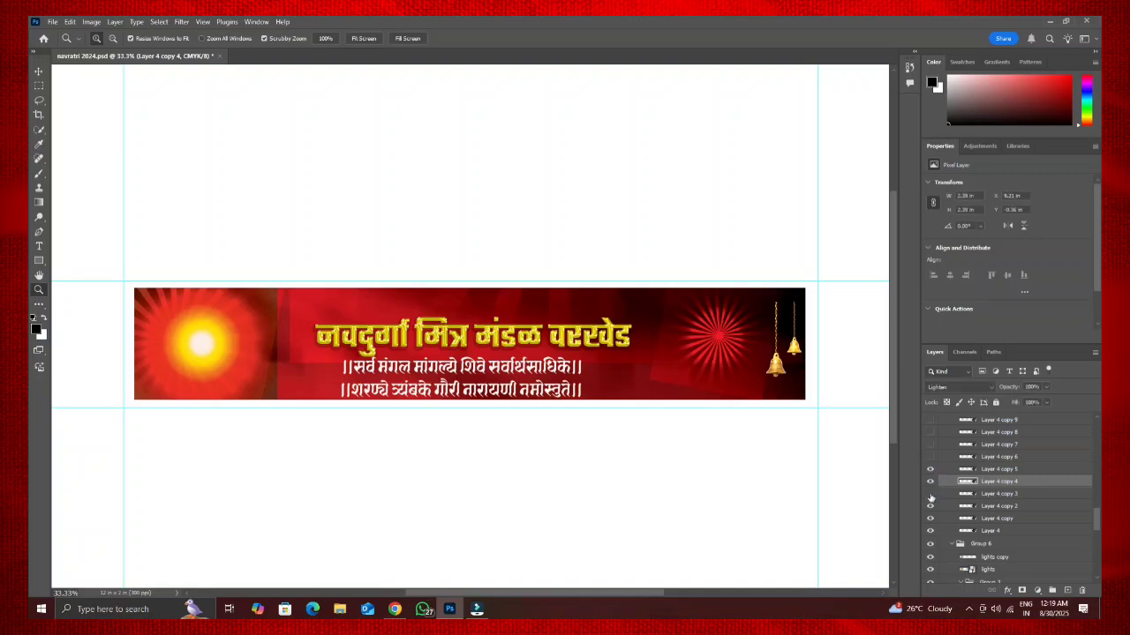
pyautogui.click(929, 494)
# Show Layer 4 copy 6 through Layer 4 copy 11 in the Group 3 folder above Group 6
pyautogui.click(930, 457)
pyautogui.click(929, 444)
pyautogui.click(930, 431)
pyautogui.click(929, 420)
pyautogui.scroll(3, 931, 435)
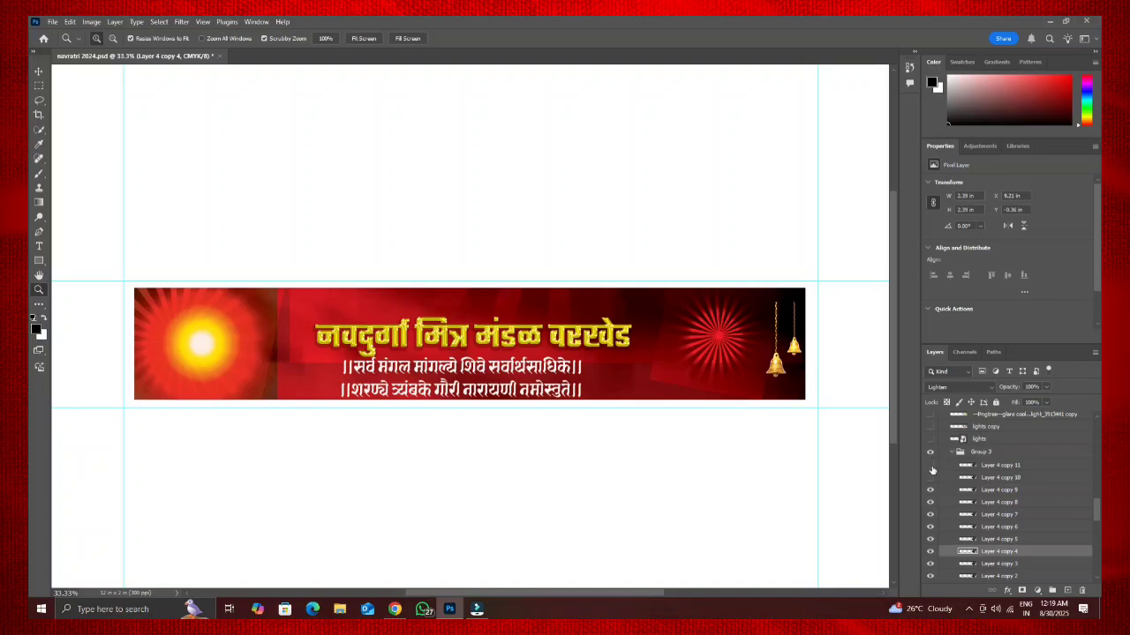
pyautogui.click(930, 466)
pyautogui.click(930, 477)
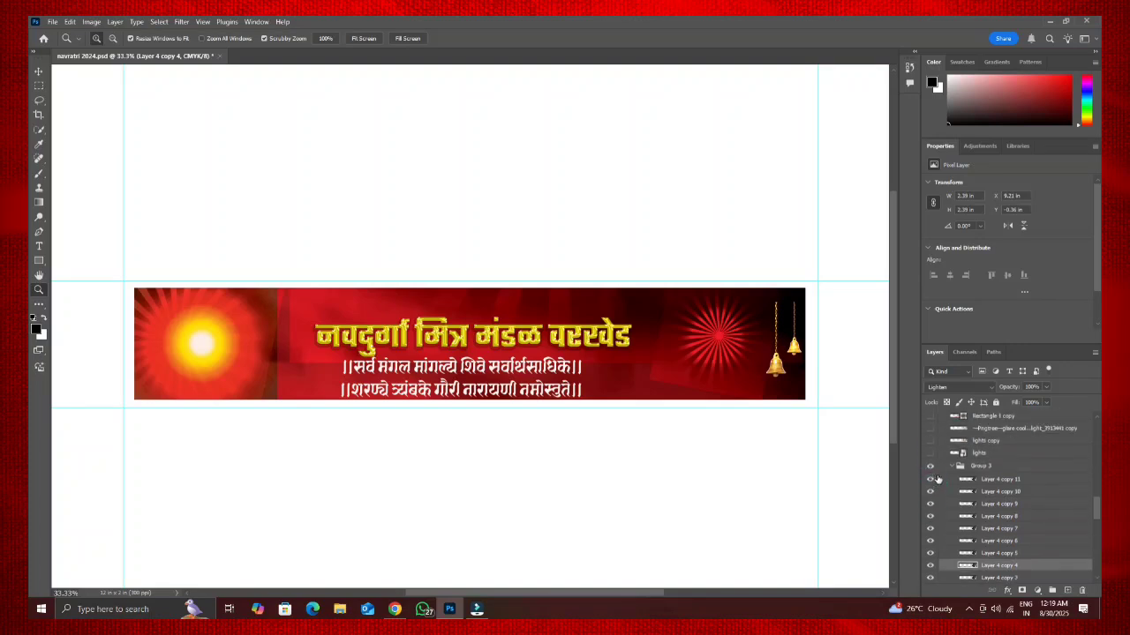
# Show every layer above the Group 3 folder, from lights through the glare, rectangles, HINDAVI GFX (6), श्री text and clipped photo to its caption
pyautogui.scroll(2, 936, 481)
pyautogui.moveTo(930, 467); pyautogui.dragTo(928, 421)
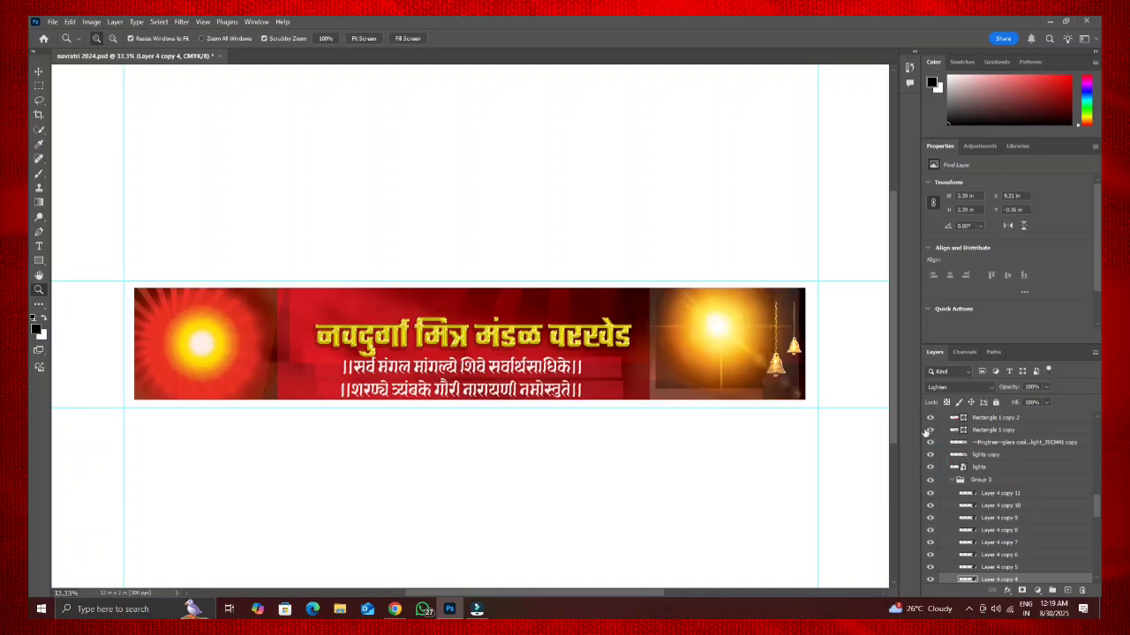
pyautogui.scroll(3, 931, 448)
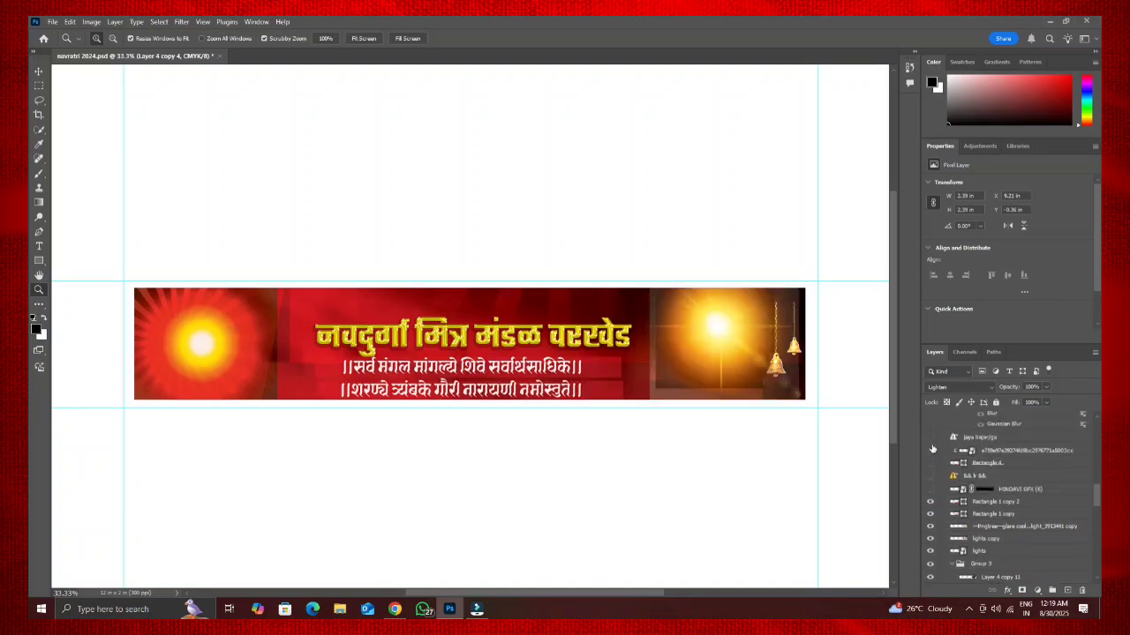
pyautogui.moveTo(930, 484); pyautogui.dragTo(929, 451)
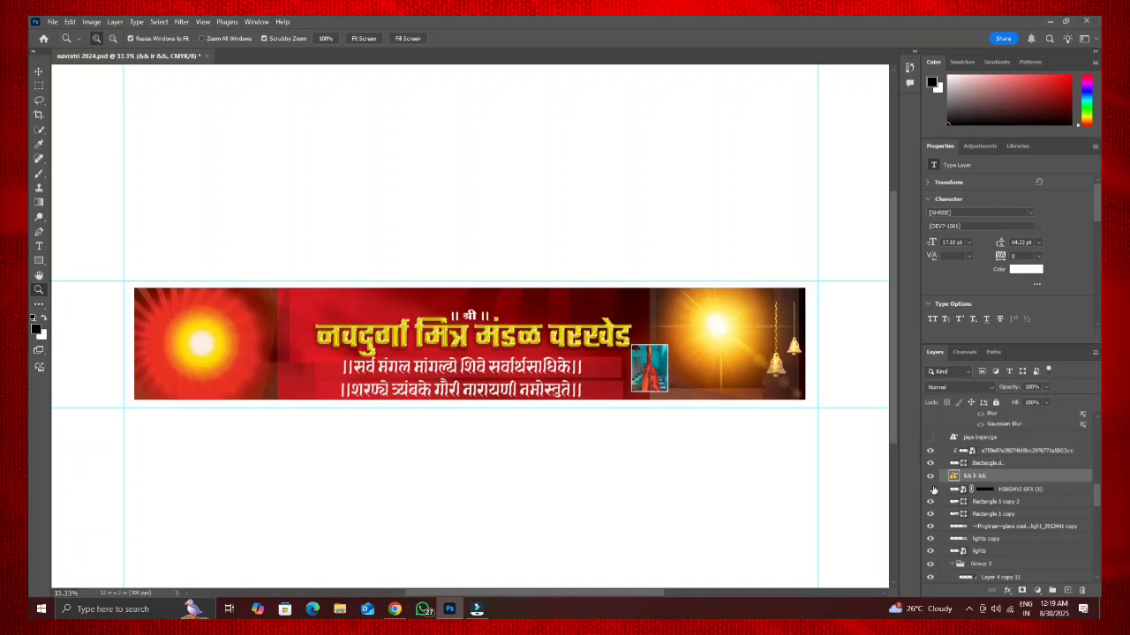
pyautogui.click(930, 489)
pyautogui.click(931, 438)
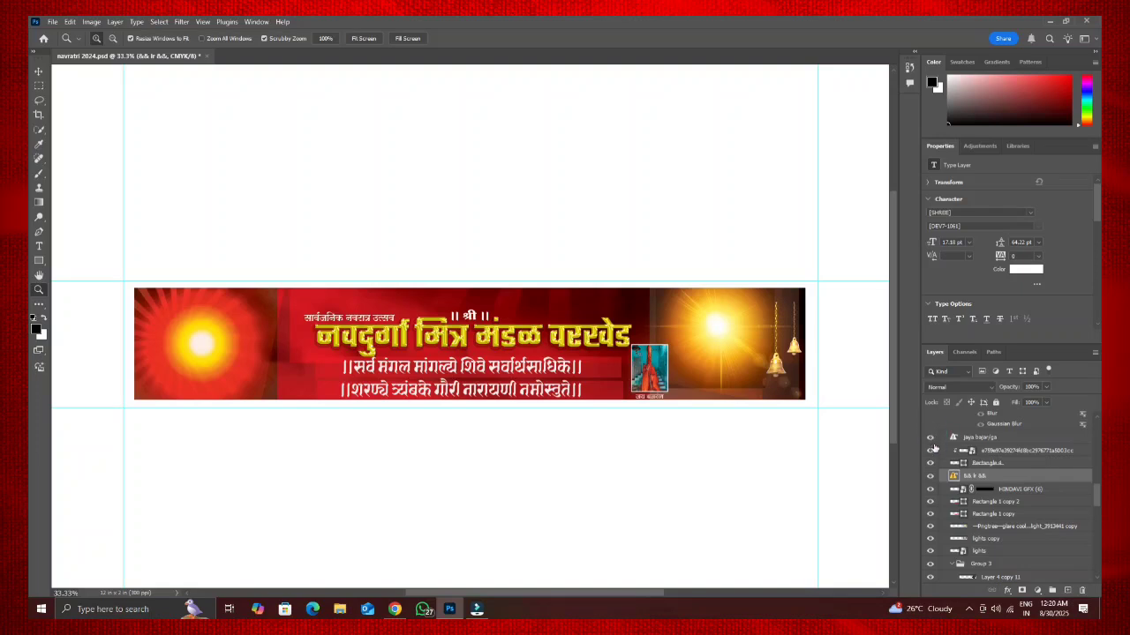
# Show PngItem_22757, its copy 2, copy 3 and copy layers inside Group 5, and collapse the group
pyautogui.scroll(4, 934, 448)
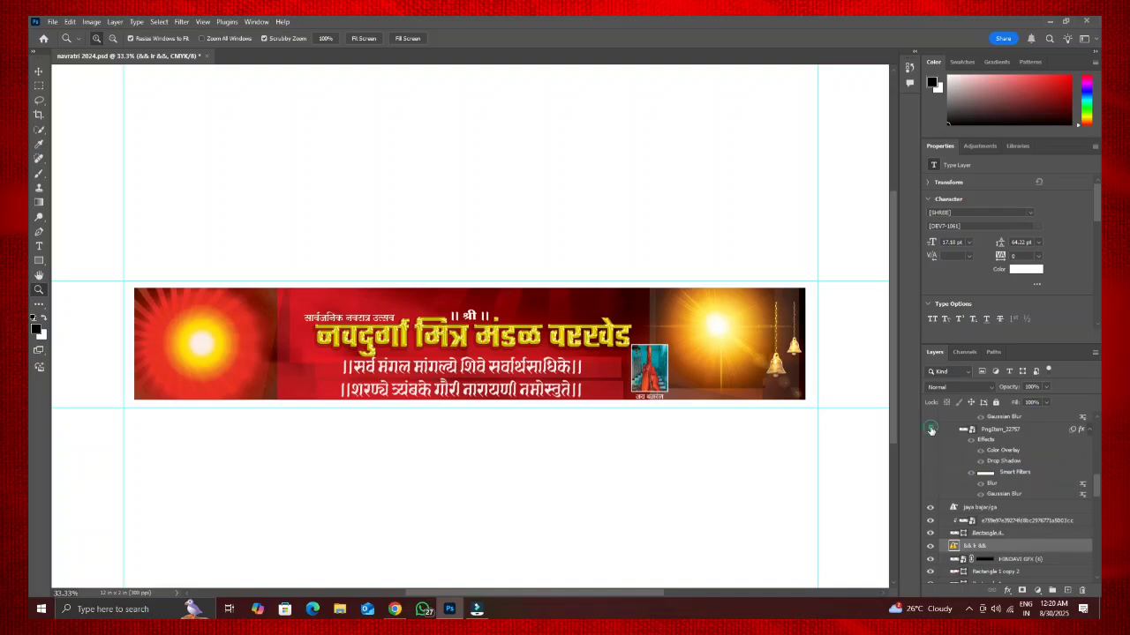
pyautogui.click(930, 430)
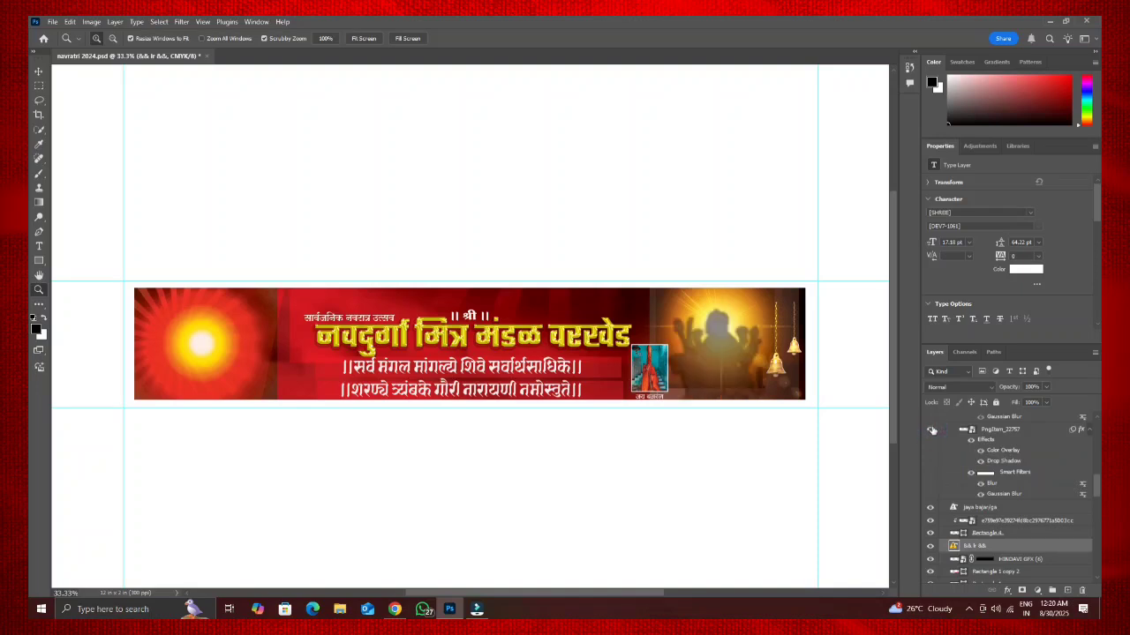
pyautogui.scroll(4, 931, 432)
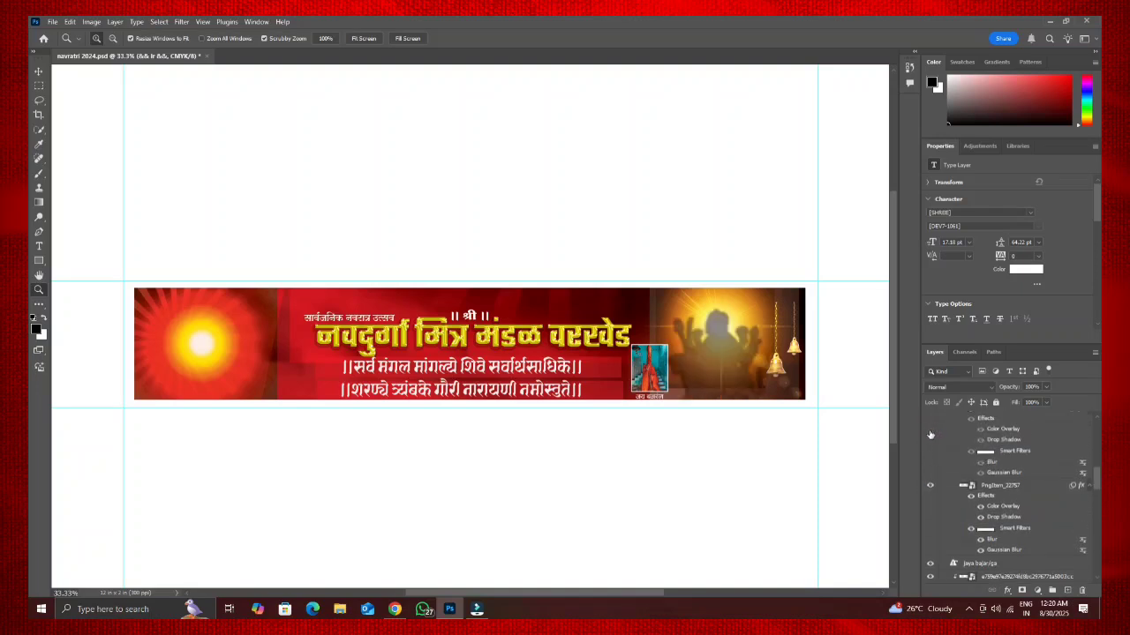
pyautogui.scroll(3, 930, 434)
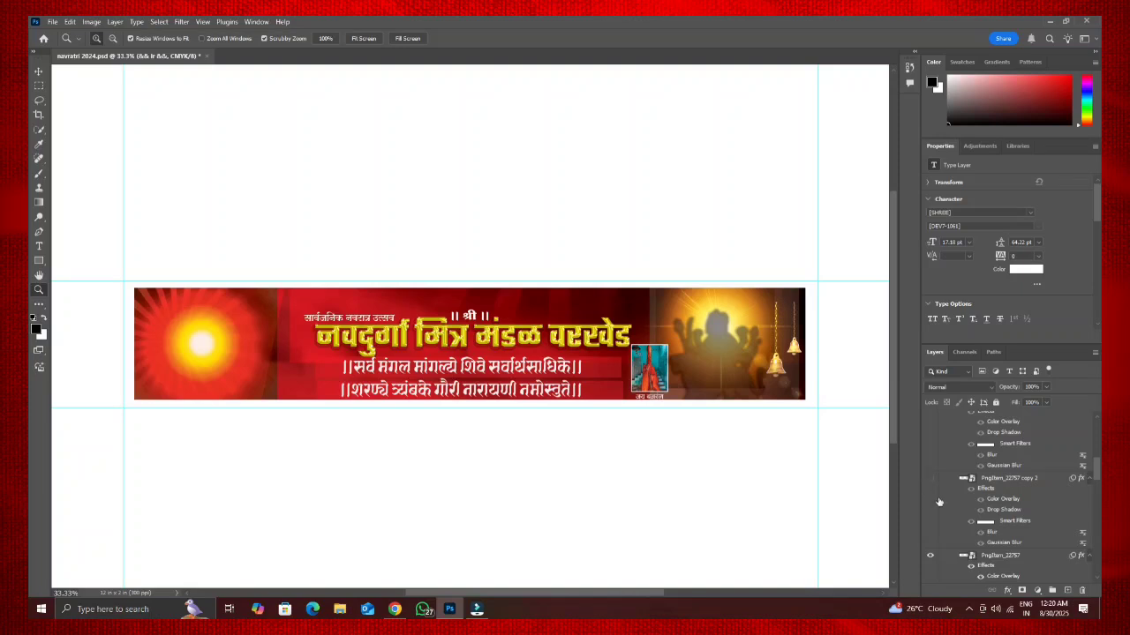
pyautogui.click(932, 478)
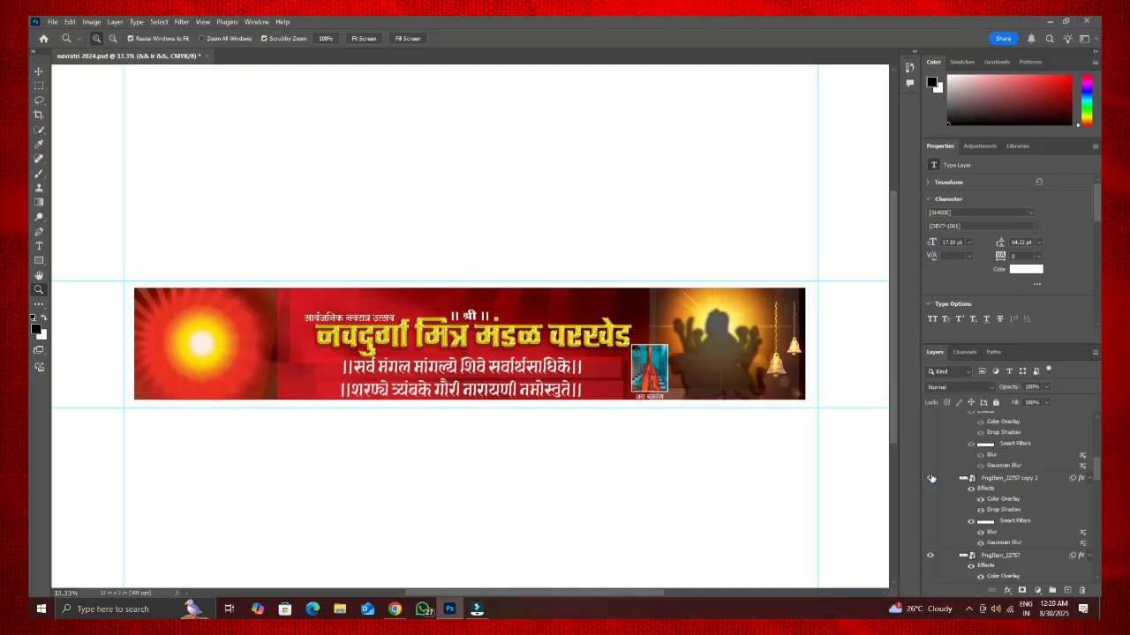
pyautogui.scroll(3, 931, 478)
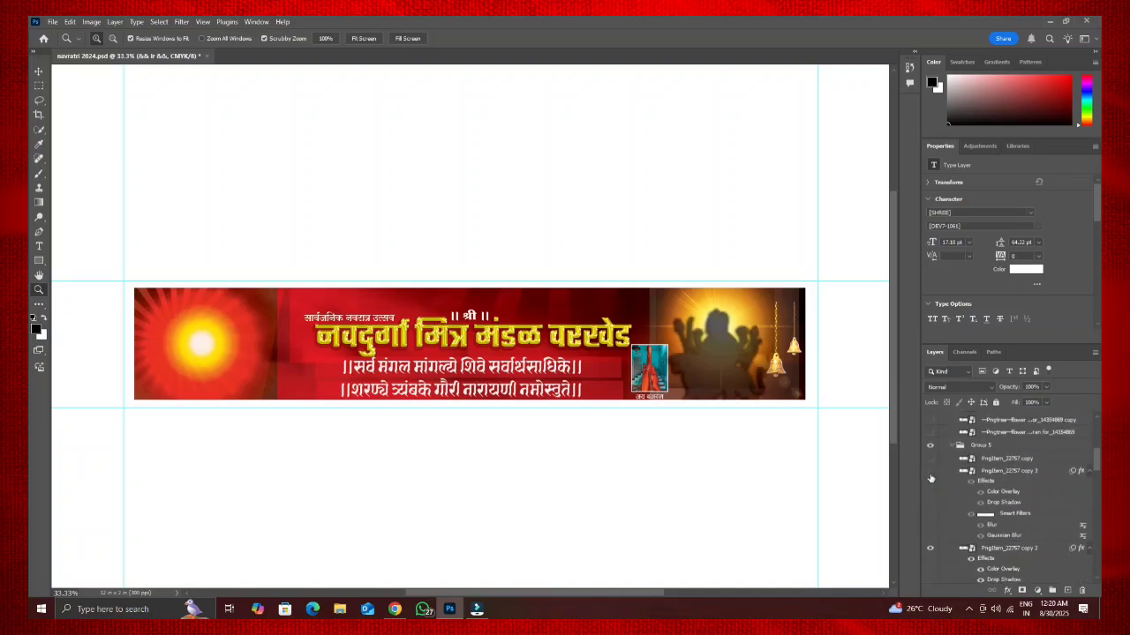
pyautogui.click(930, 475)
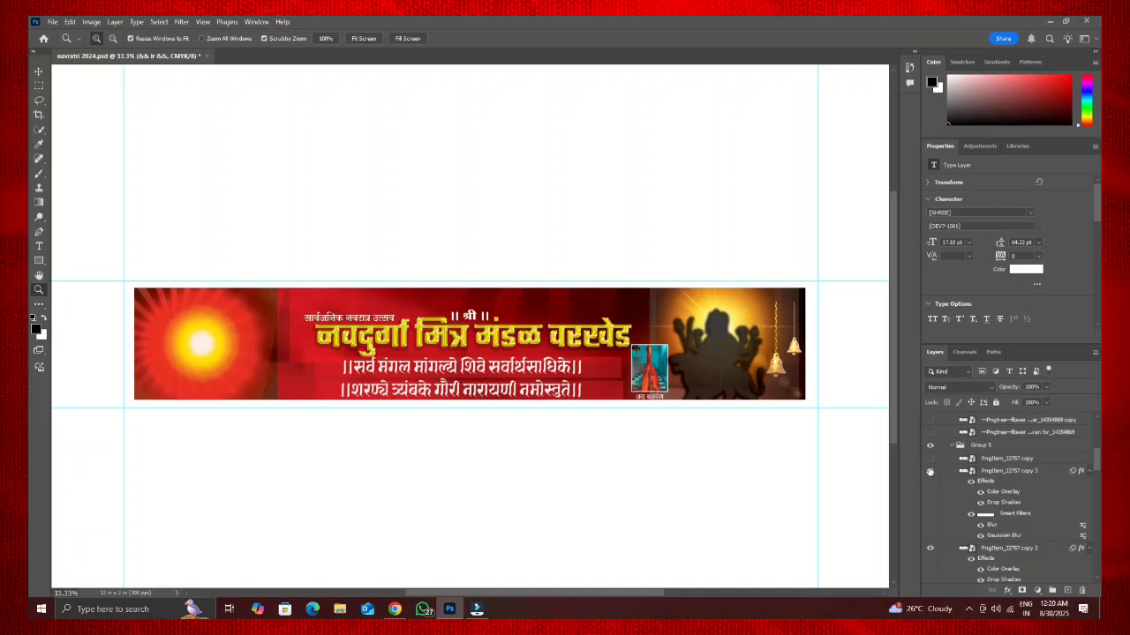
pyautogui.click(929, 458)
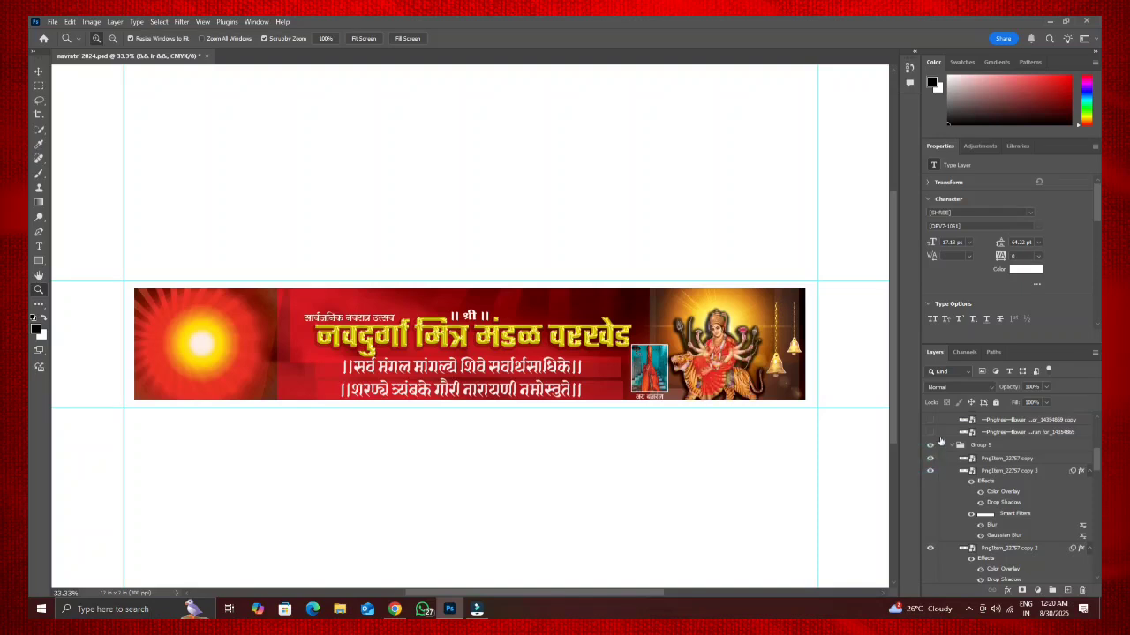
pyautogui.click(952, 446)
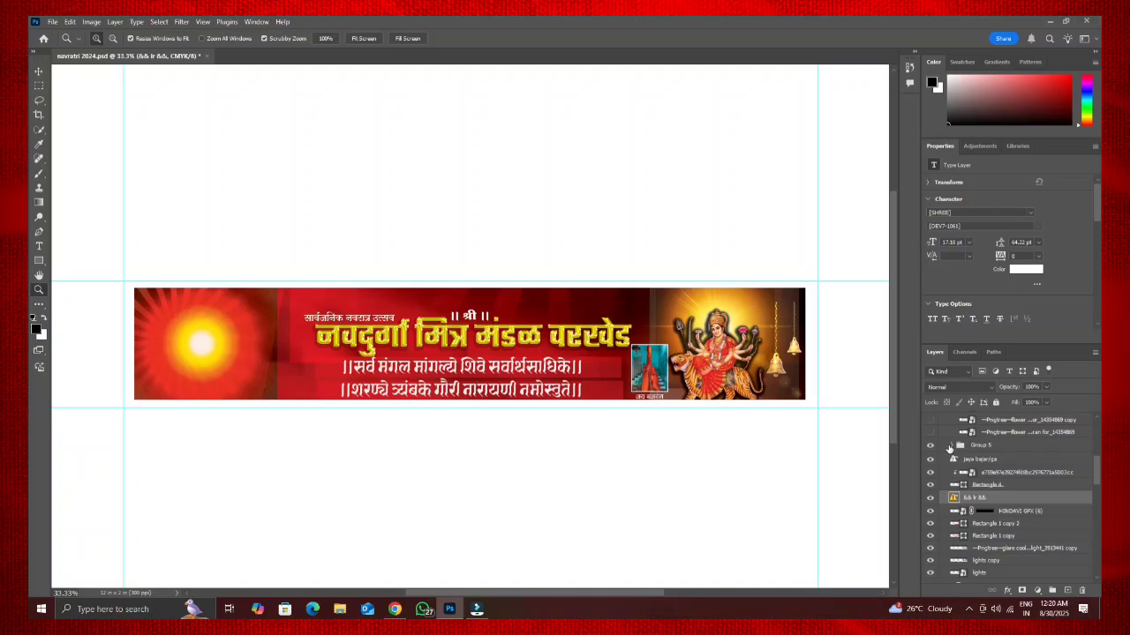
# Show all the flower garland layers and Brightness/Contrast 1 copy in the TORAN folder, plus the DEVI 04 FOLDER MAIN layer above it
pyautogui.scroll(2, 949, 446)
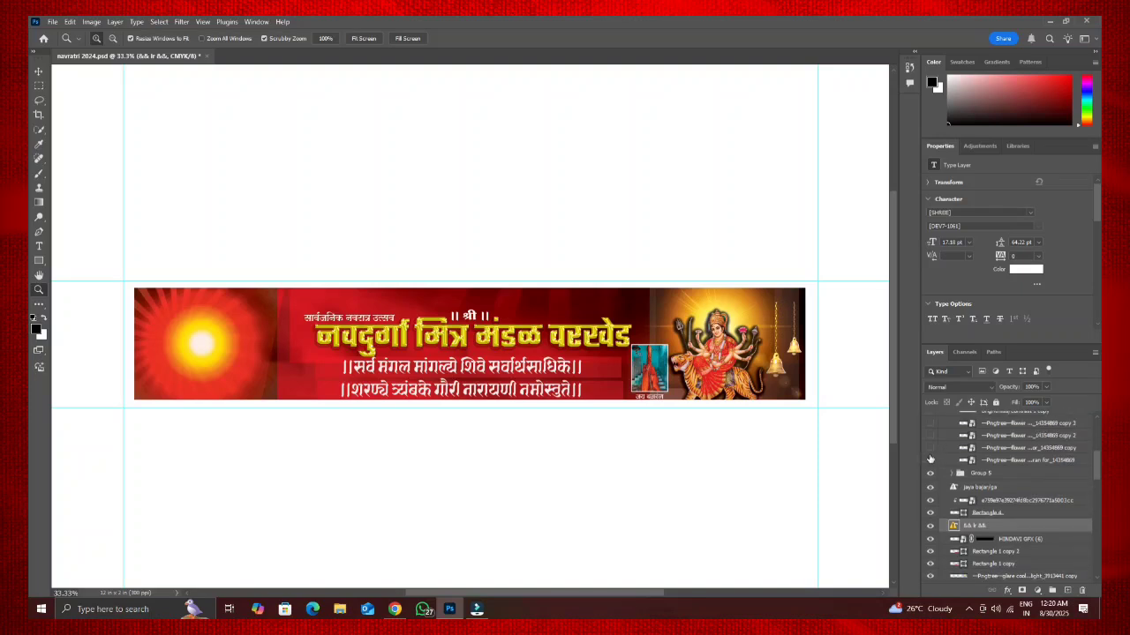
pyautogui.click(930, 447)
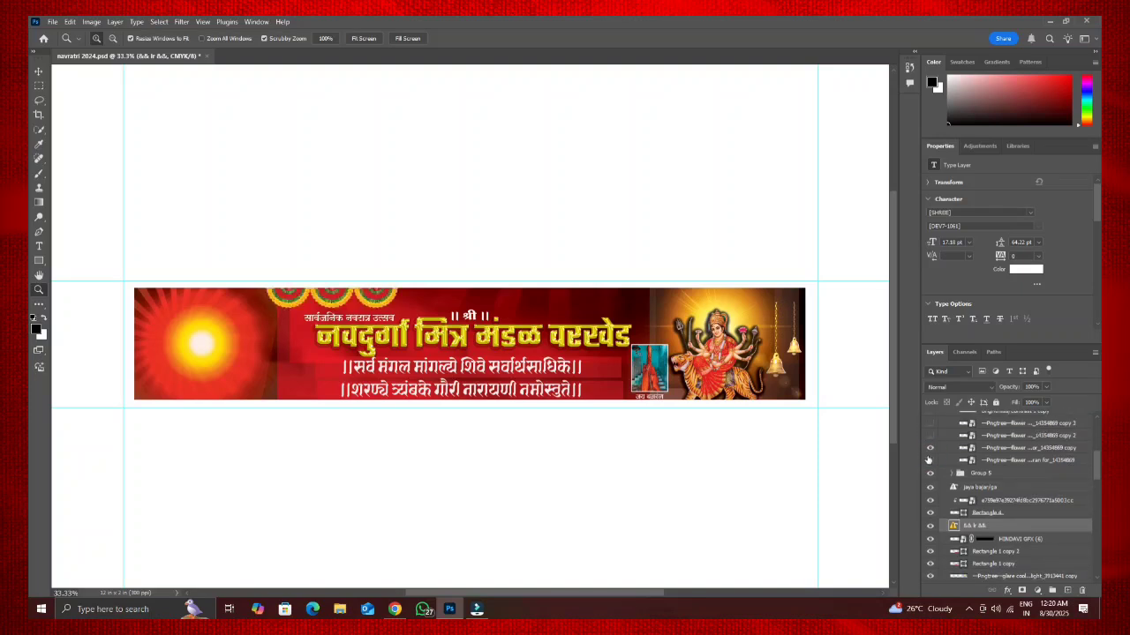
pyautogui.moveTo(930, 461); pyautogui.dragTo(927, 429)
pyautogui.scroll(1, 929, 438)
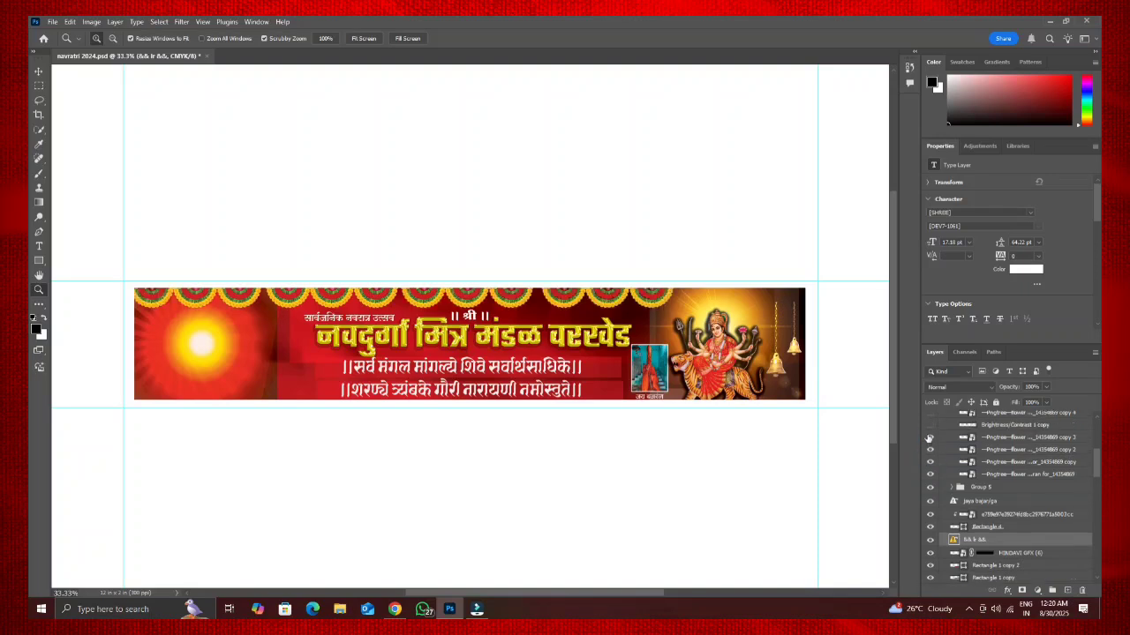
pyautogui.moveTo(931, 429); pyautogui.dragTo(928, 415)
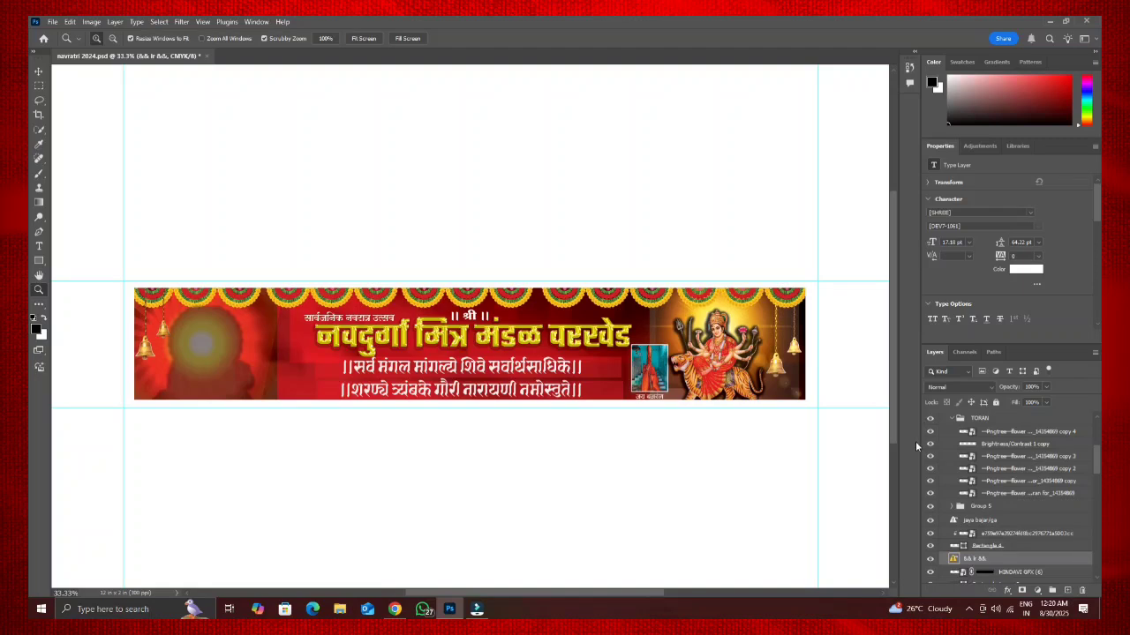
# Show Group 4, GARBA MAIN and Layer 5 at the top of the NAVRATRI BANNER 2024 folder
pyautogui.scroll(3, 944, 472)
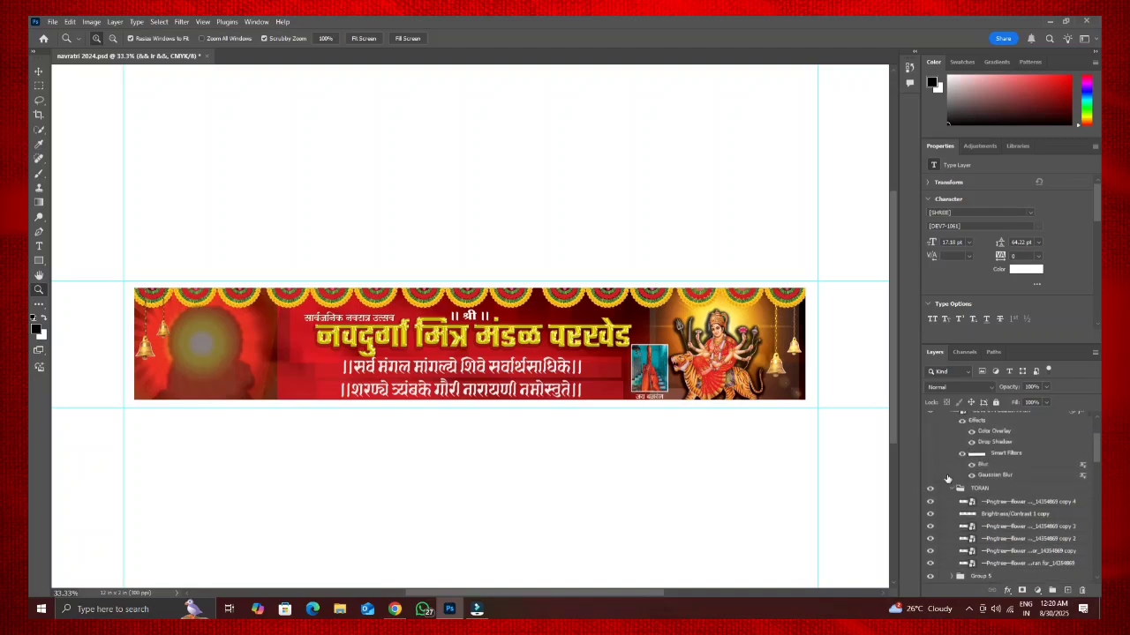
pyautogui.scroll(3, 948, 478)
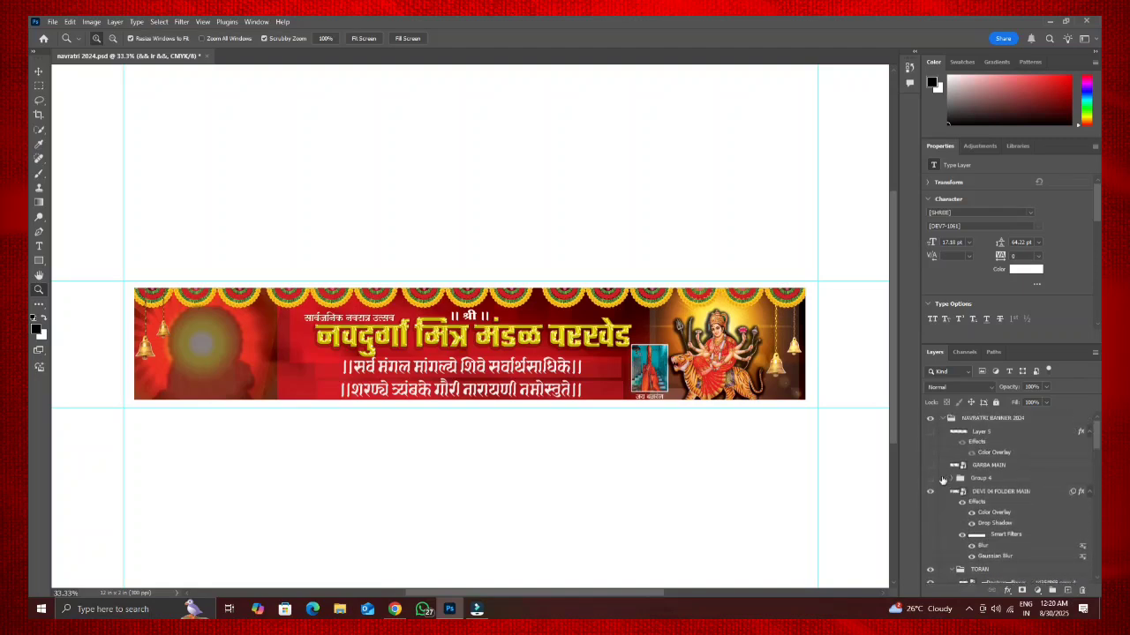
pyautogui.click(929, 477)
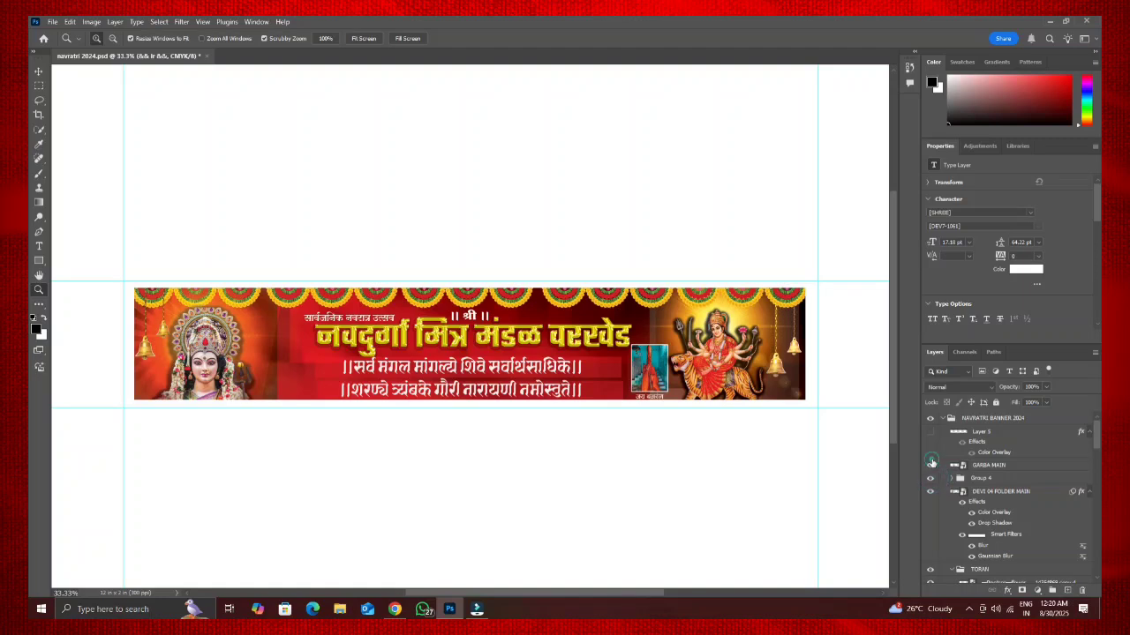
pyautogui.click(931, 464)
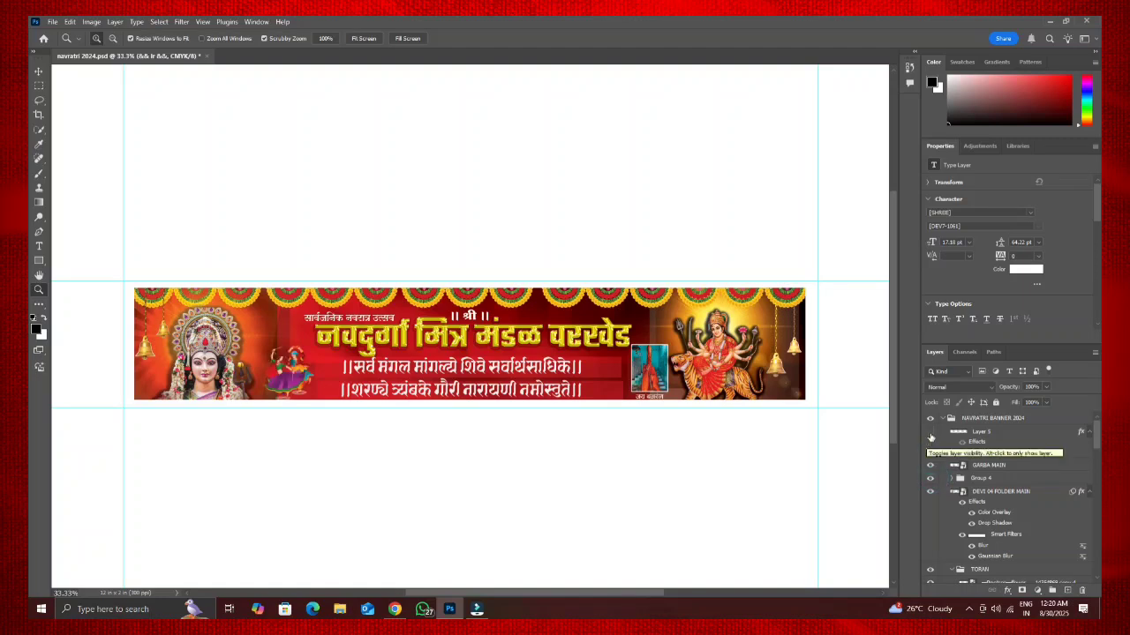
pyautogui.click(929, 432)
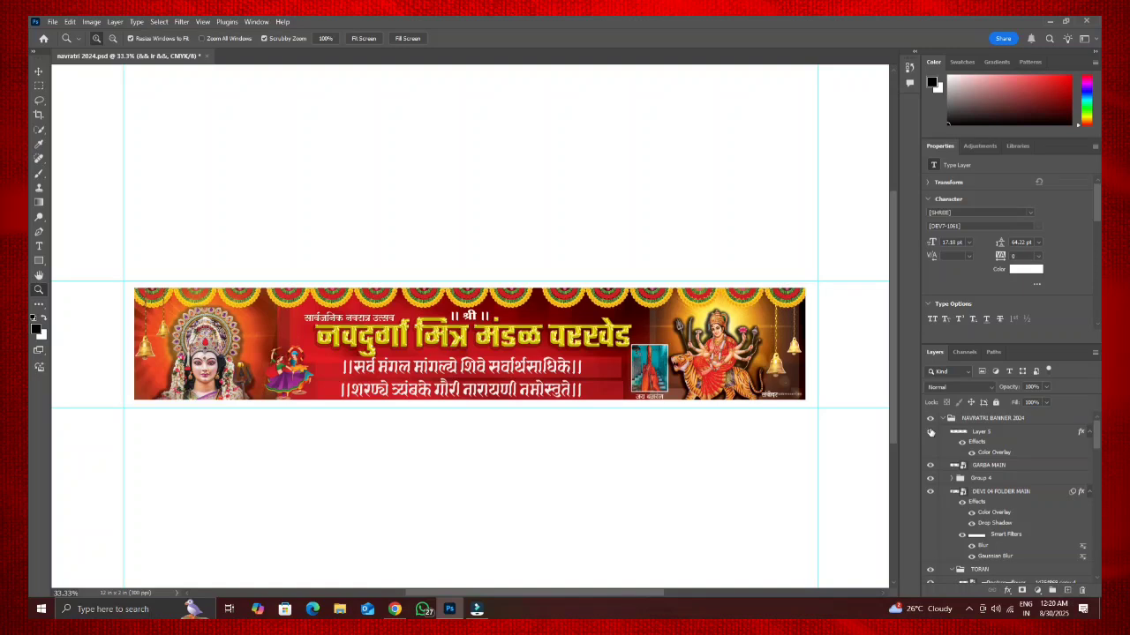
# Review the full layer stack from the NAVRATRI BANNER 2024 folder down to the background adjustment layers and return to its top
pyautogui.scroll(-4, 936, 459)
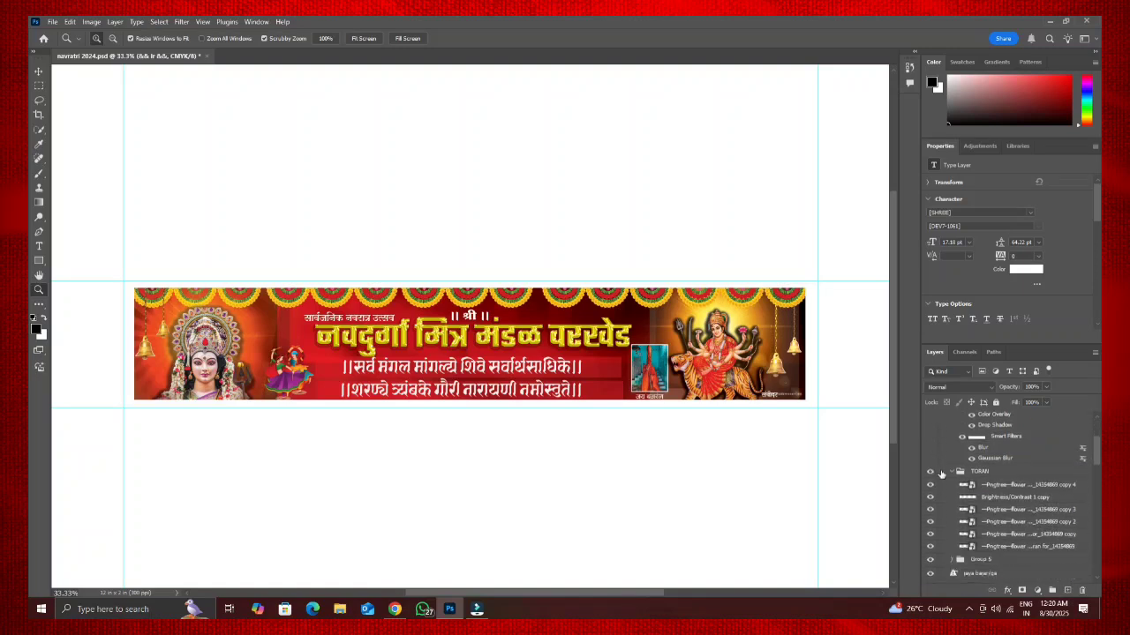
pyautogui.scroll(-5, 1094, 514)
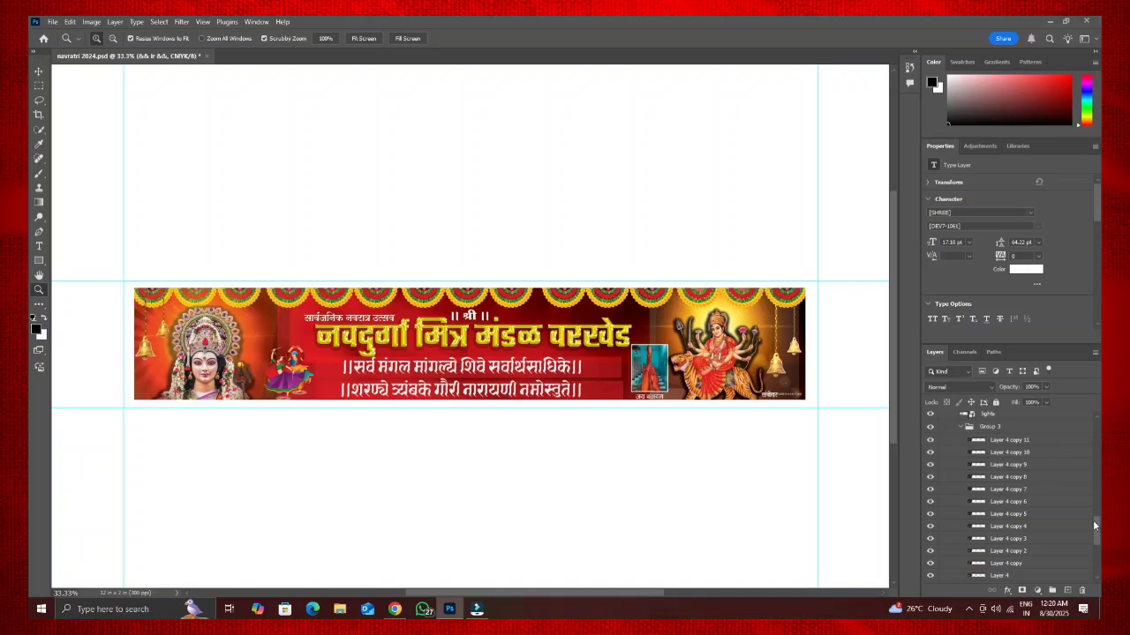
pyautogui.scroll(-5, 1092, 574)
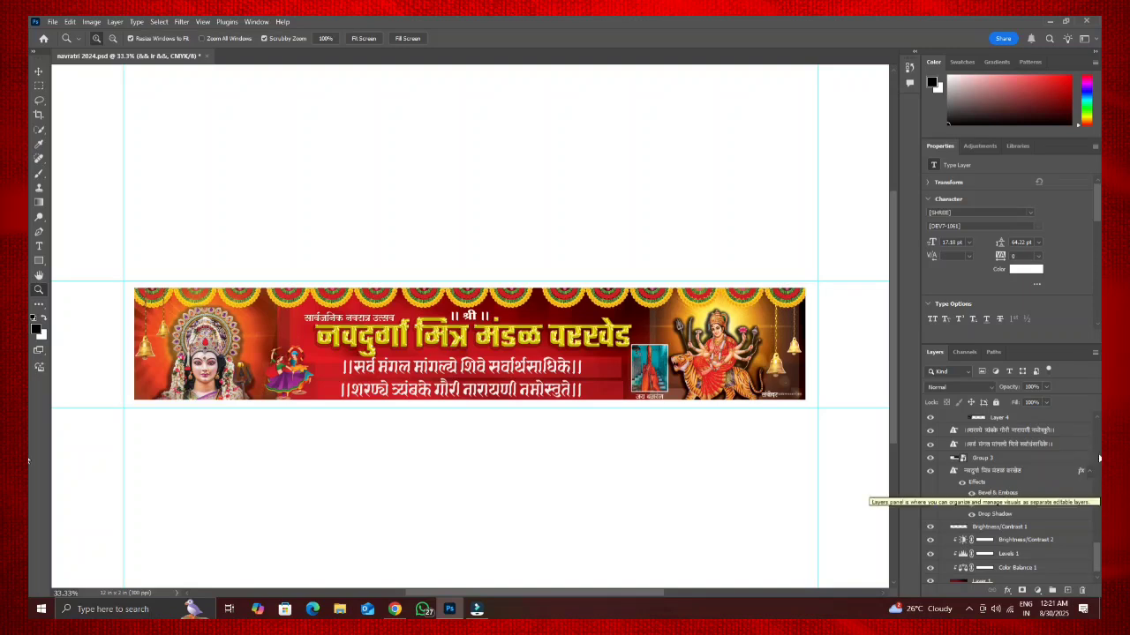
pyautogui.scroll(6, 1094, 481)
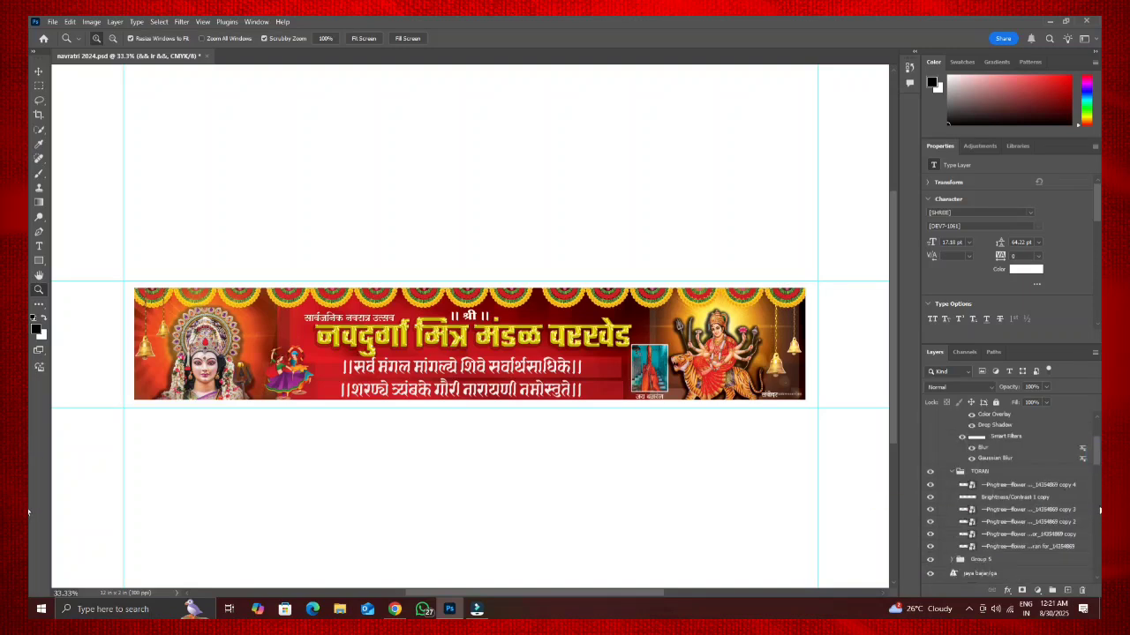
pyautogui.scroll(-5, 1094, 494)
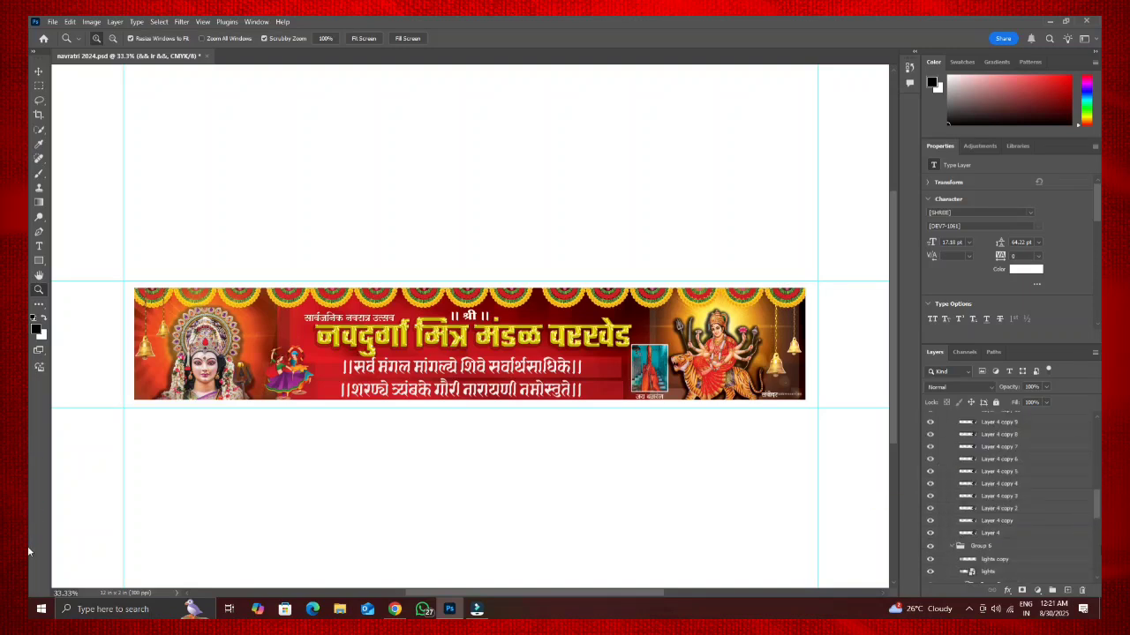
pyautogui.scroll(-3, 1099, 556)
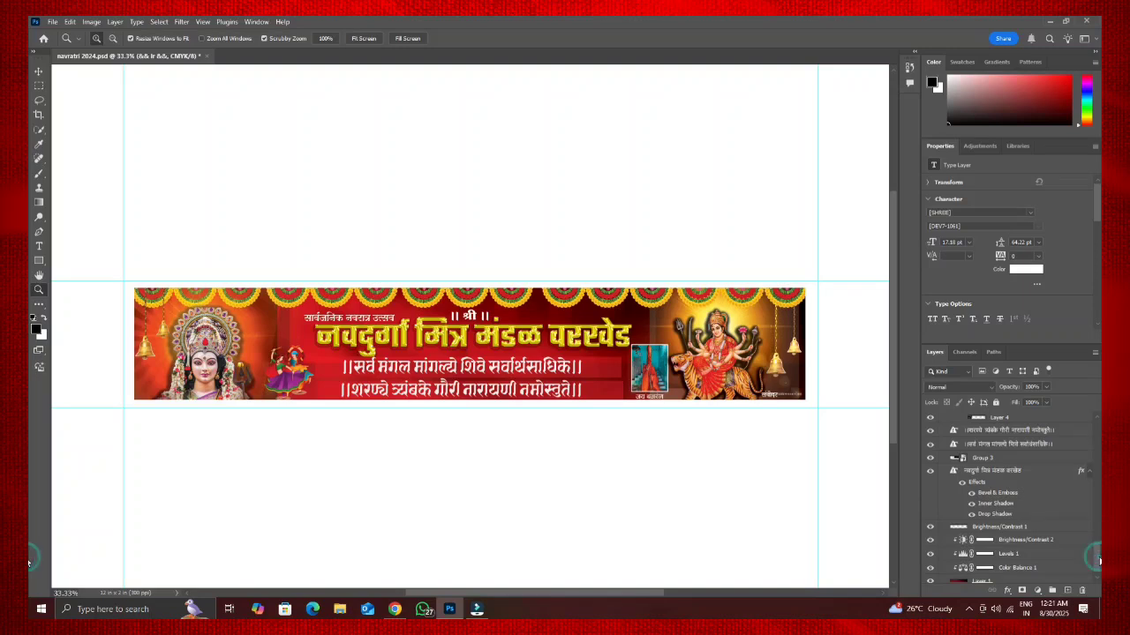
pyautogui.scroll(-1, 1099, 561)
pyautogui.moveTo(1100, 549); pyautogui.dragTo(1094, 411)
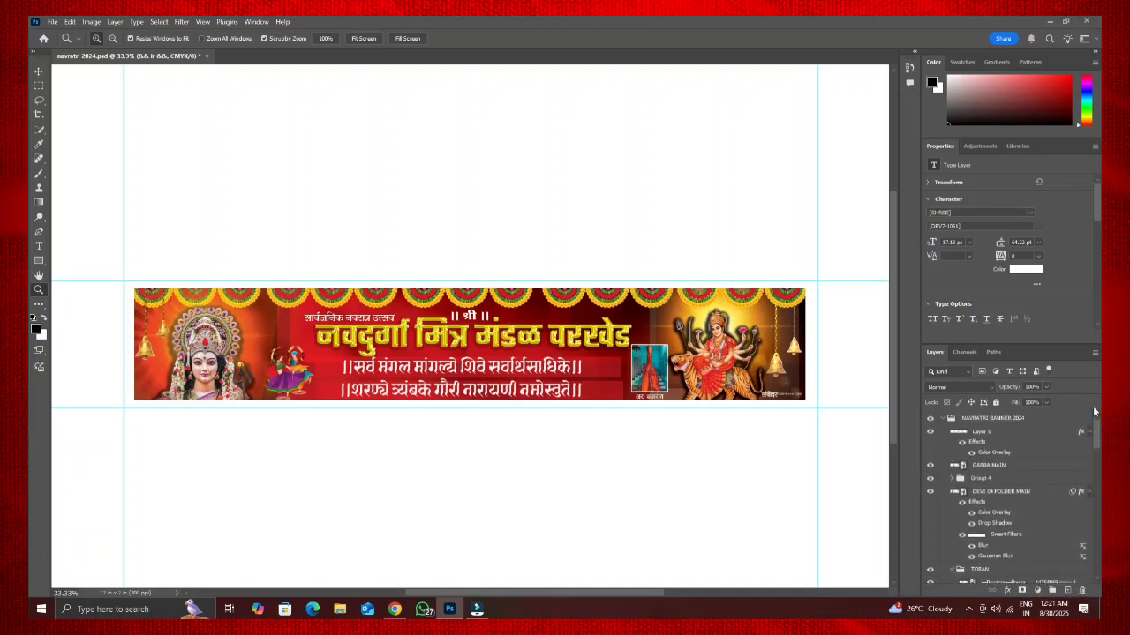